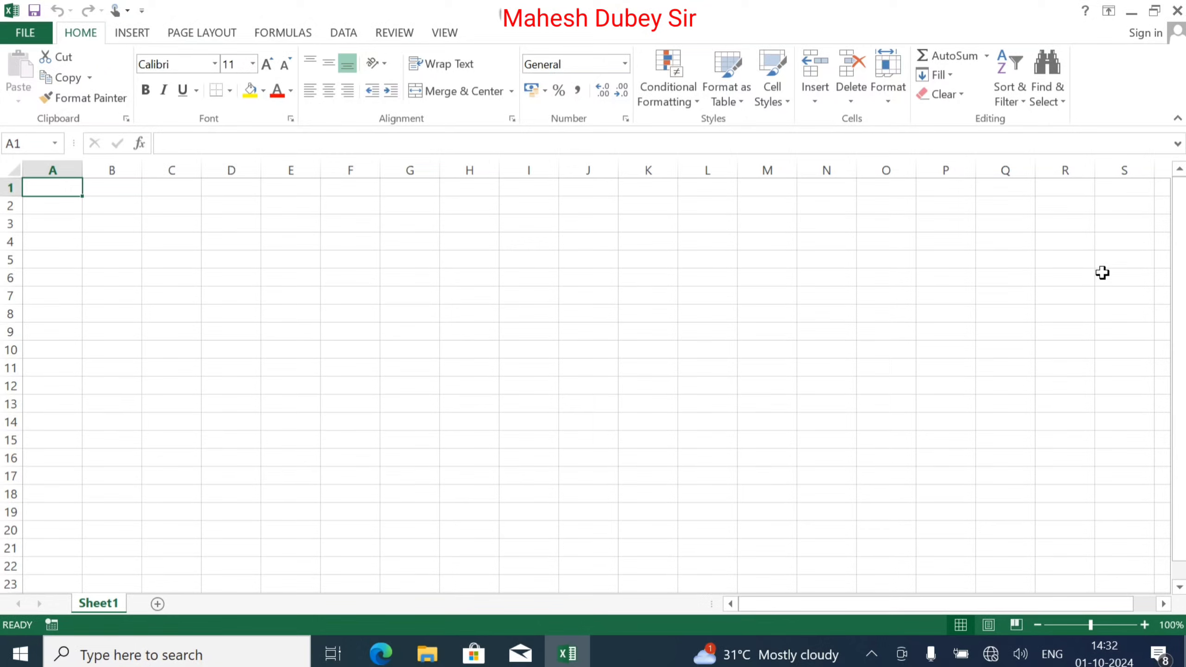
# - Enter the title "Income and Epenses" in cell A1
pyautogui.write('I')
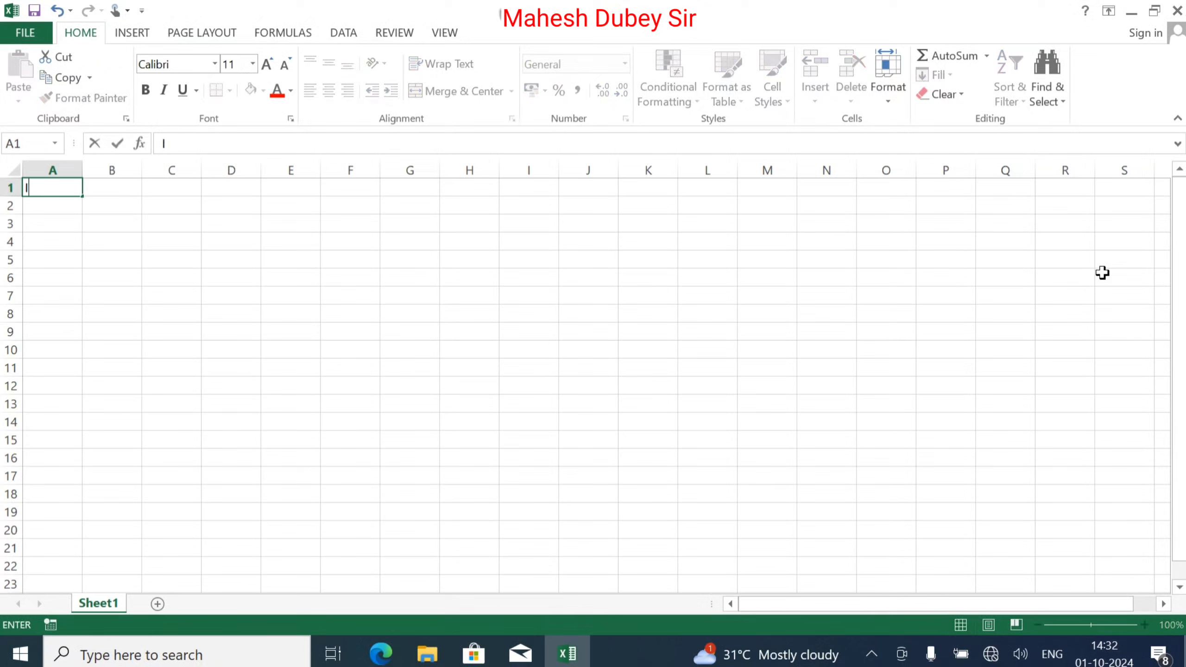
pyautogui.write('ncome and ')
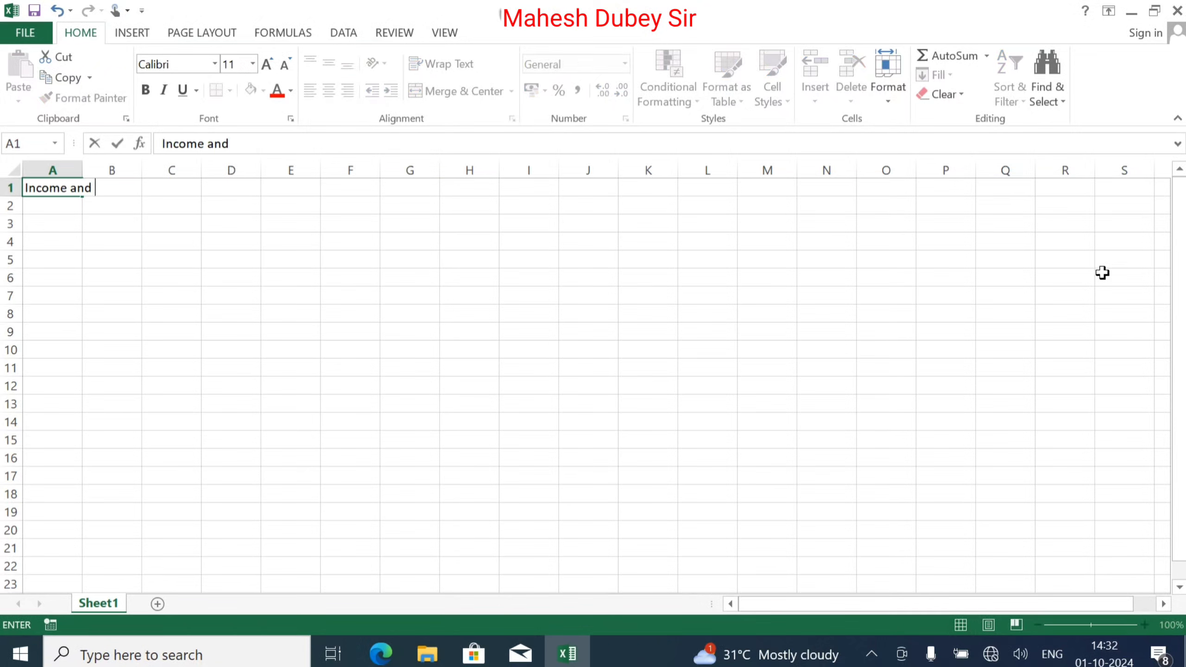
pyautogui.write('Epen')
pyautogui.write('ses')
pyautogui.press('Return')
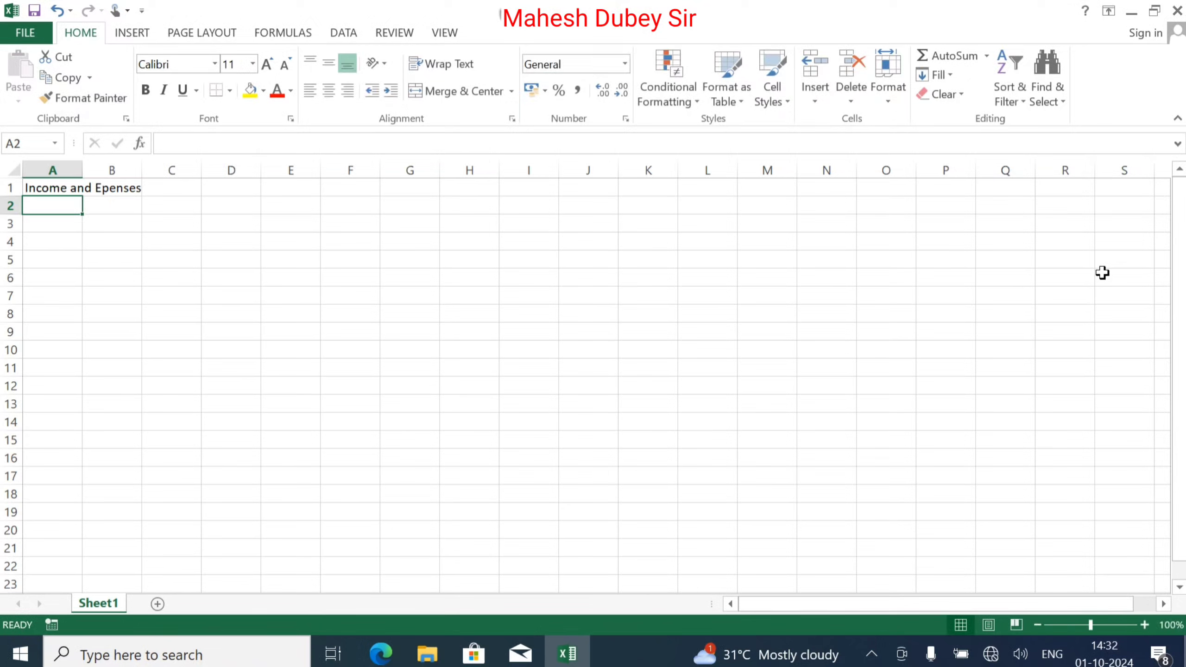
# - Spell-check the sheet from its beginning and replace "Epenses" in the title with "Expenses"
pyautogui.press('F7')
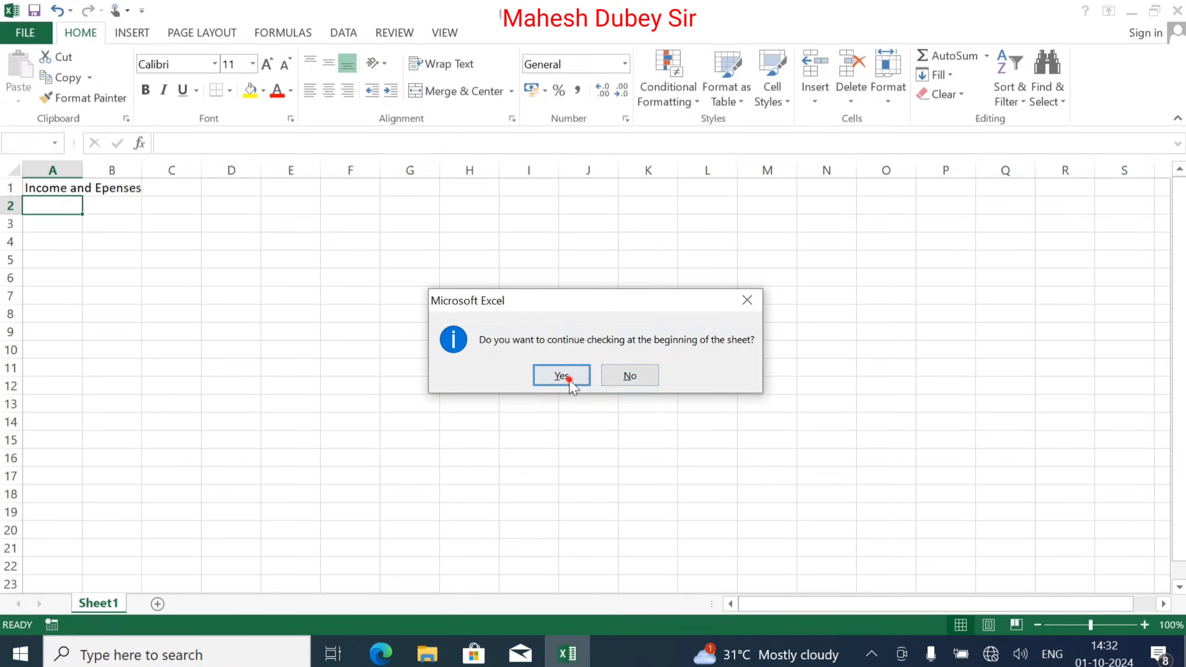
pyautogui.click(569, 379)
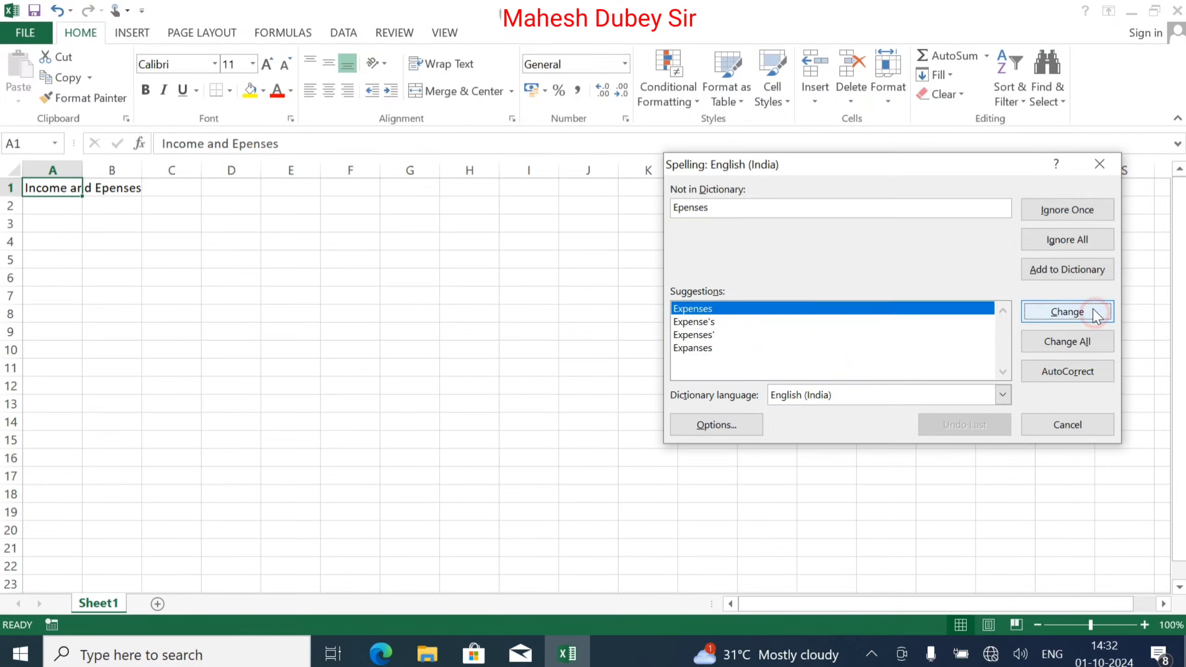
pyautogui.click(1094, 312)
pyautogui.click(618, 376)
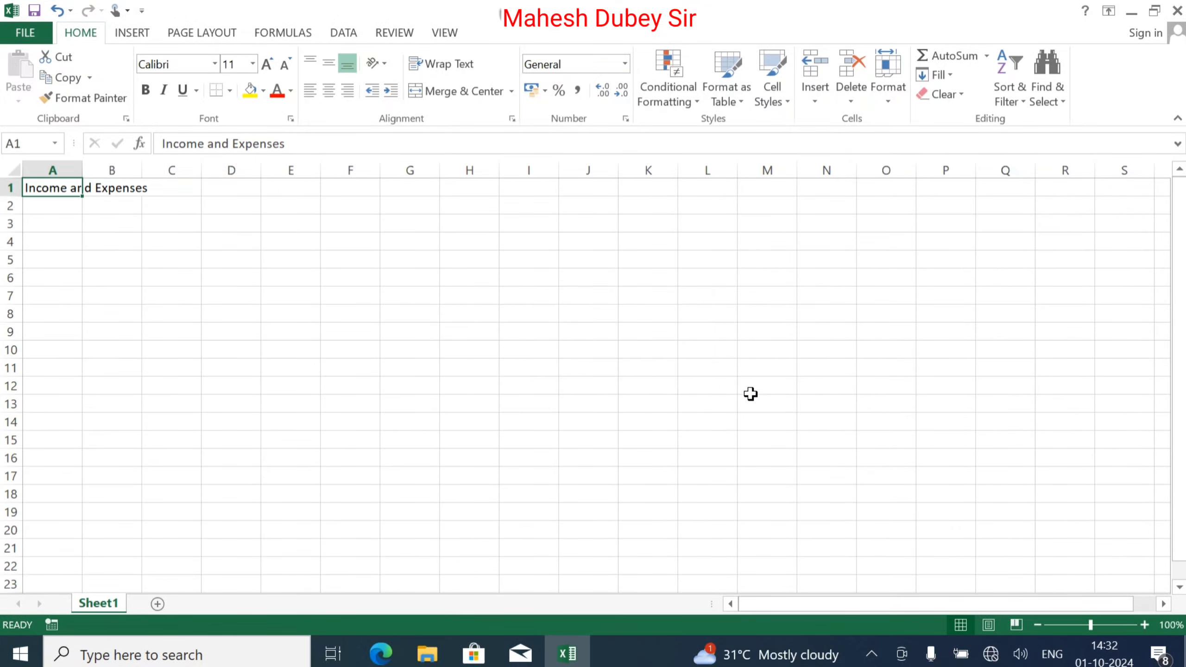
# - Enter the column headers Account, Date and Description in cells A2, B2 and C2
pyautogui.press('Down')
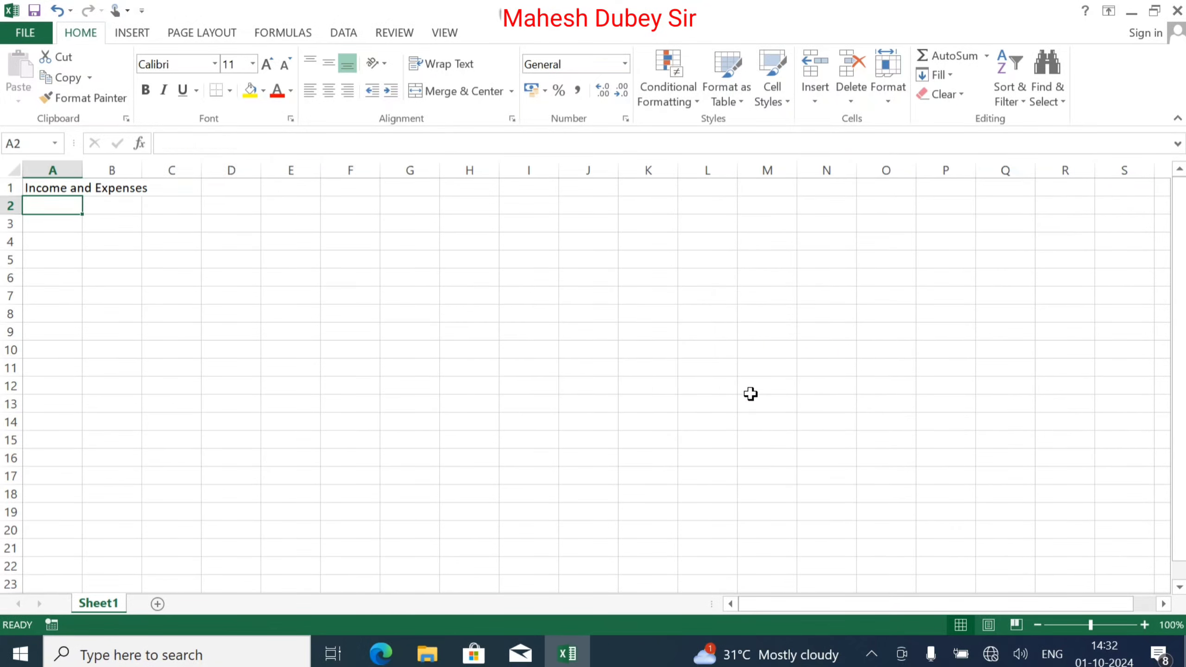
pyautogui.write('A')
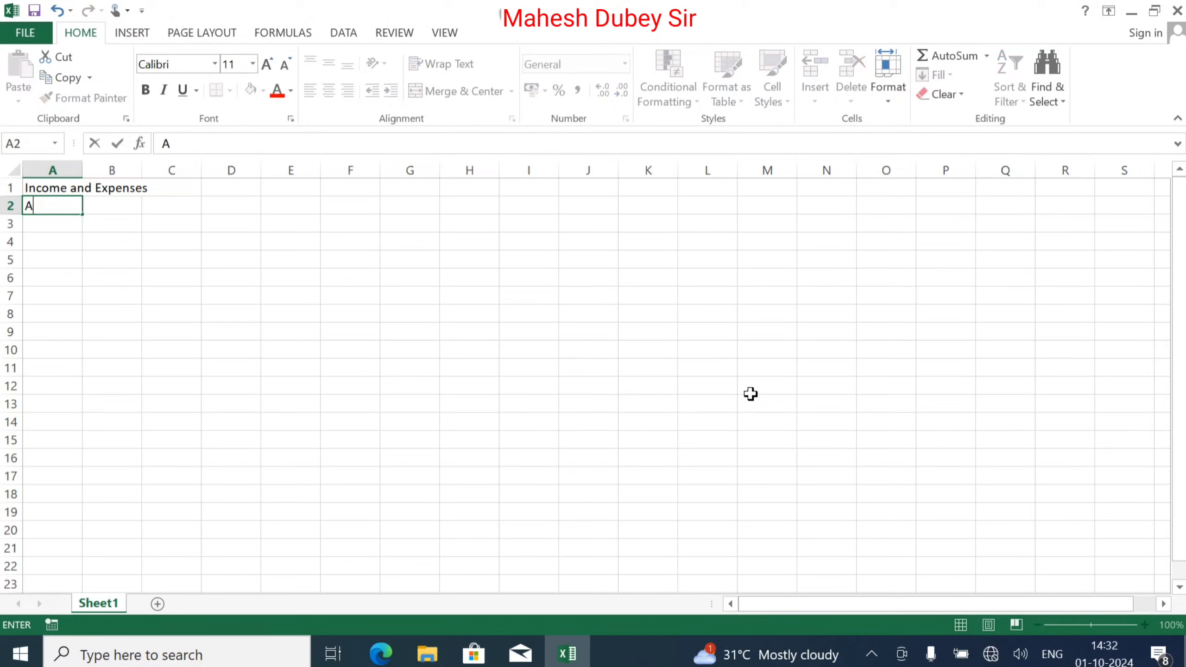
pyautogui.write('ccount')
pyautogui.press('Tab')
pyautogui.write('Date')
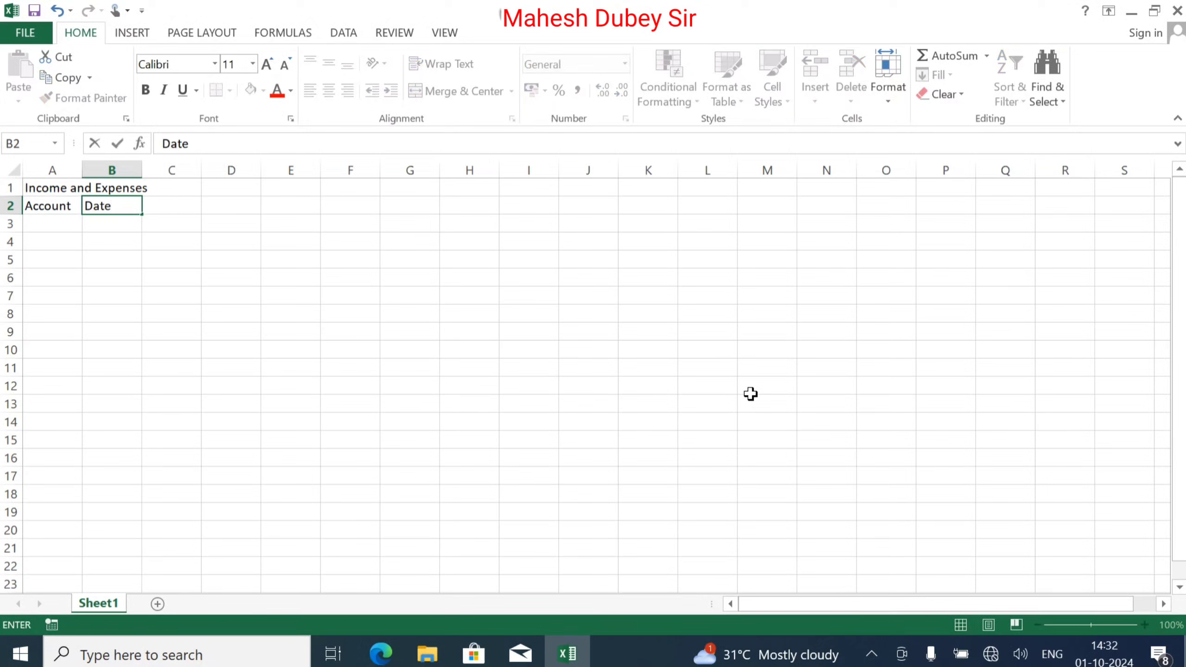
pyautogui.press('Tab')
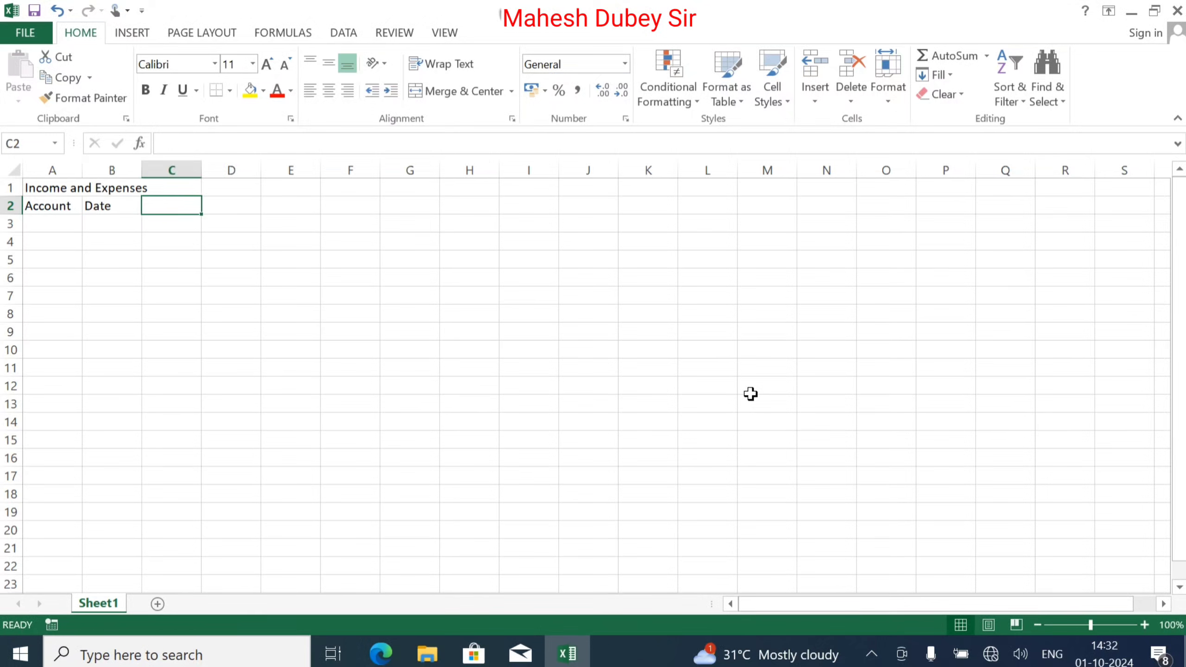
pyautogui.write('Des')
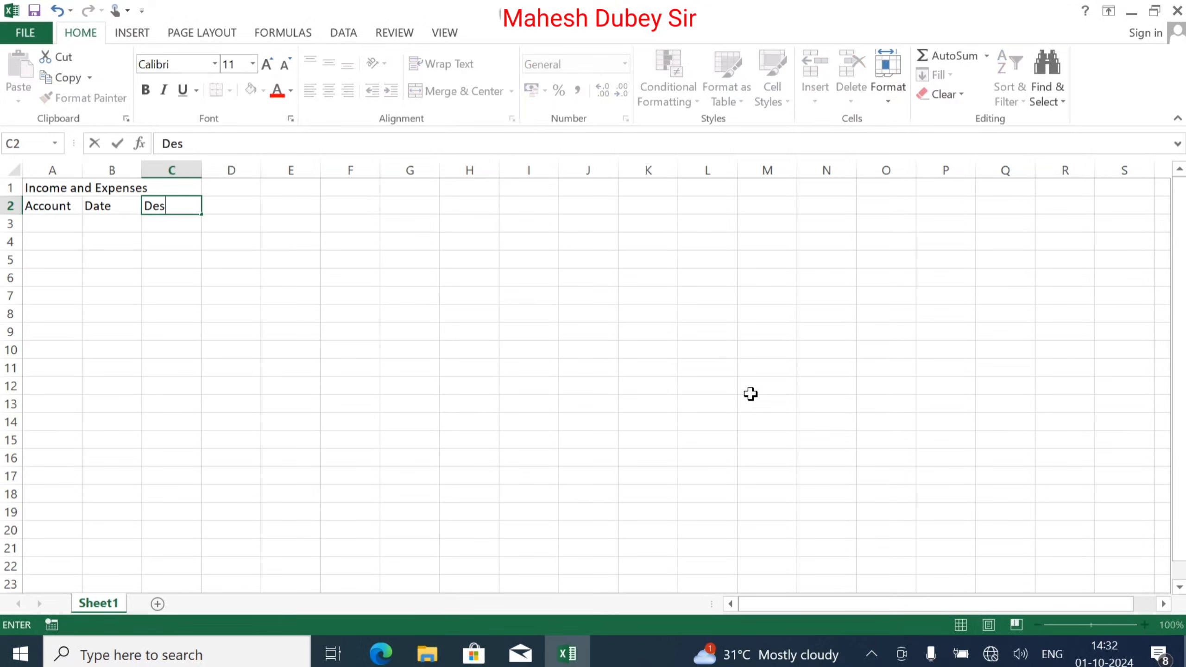
pyautogui.write('cription')
pyautogui.press('Tab')
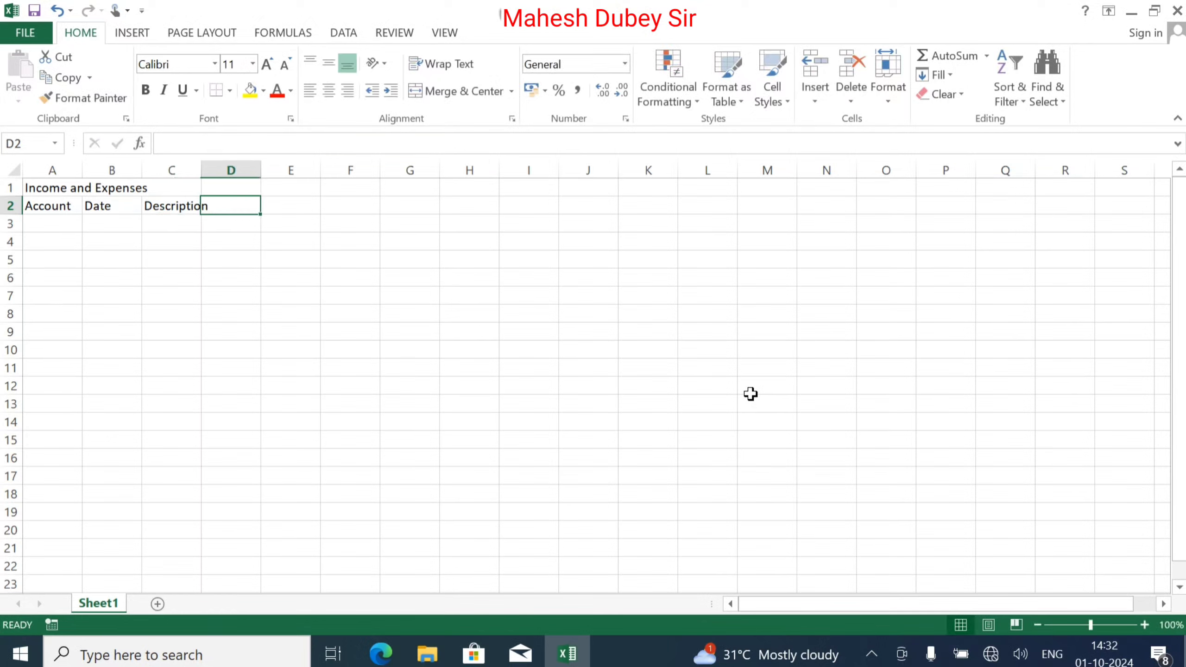
# - Enter the column headers Category and Income in cells D2 and E2
pyautogui.write('Cata')
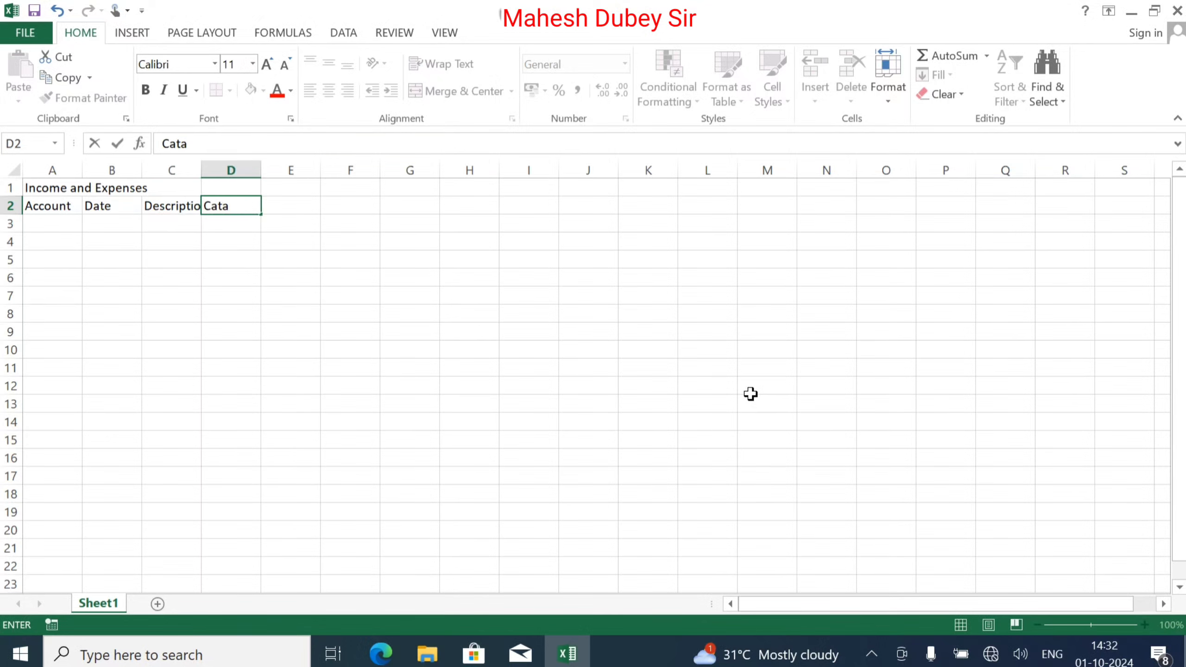
pyautogui.press('BackSpace')
pyautogui.write('ateg')
pyautogui.write('ory')
pyautogui.press('Tab')
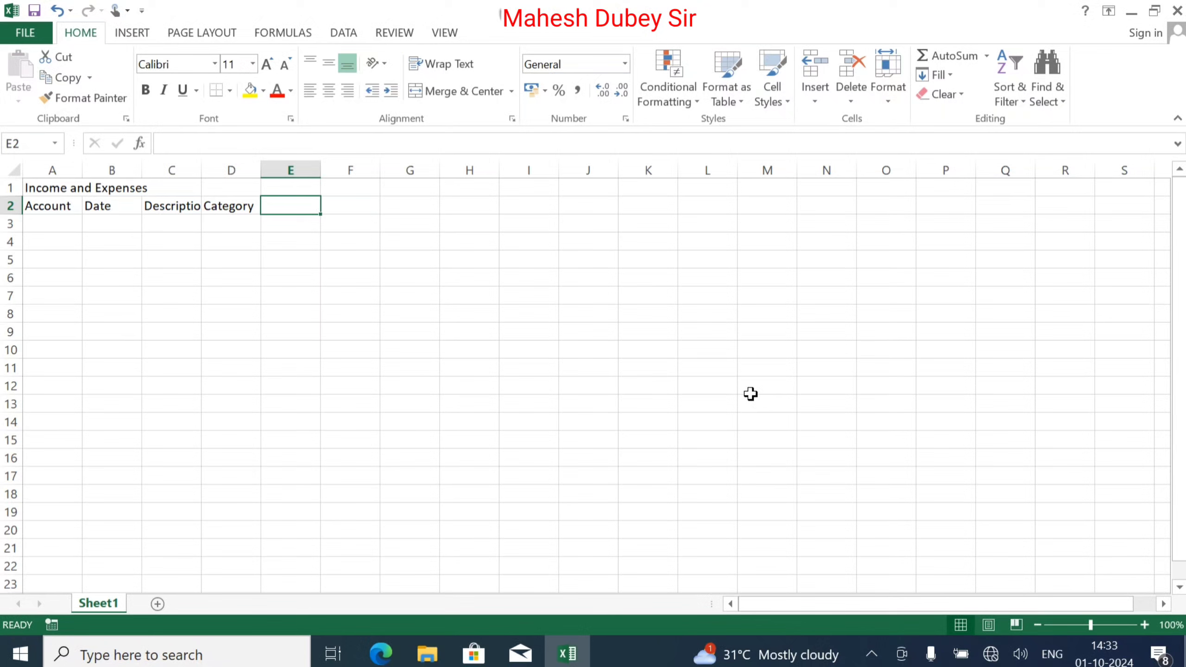
pyautogui.write('Income')
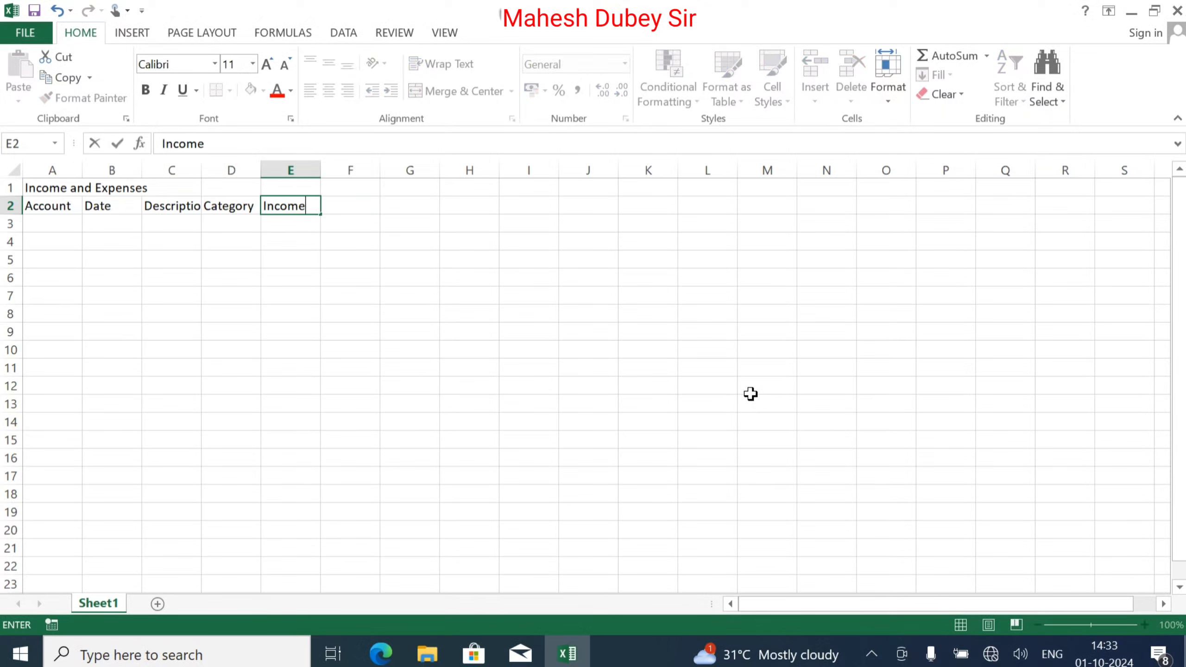
pyautogui.press('Tab')
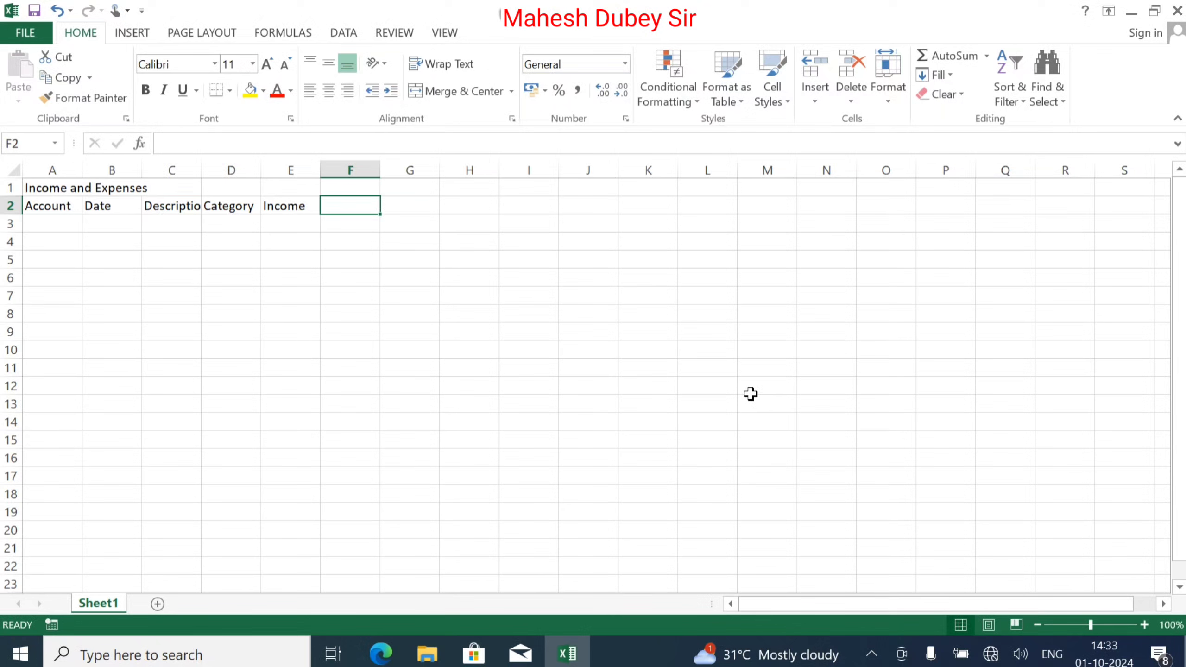
# - Enter the column headers Expenses and Balance in cells F2 and G2
pyautogui.write('Exo')
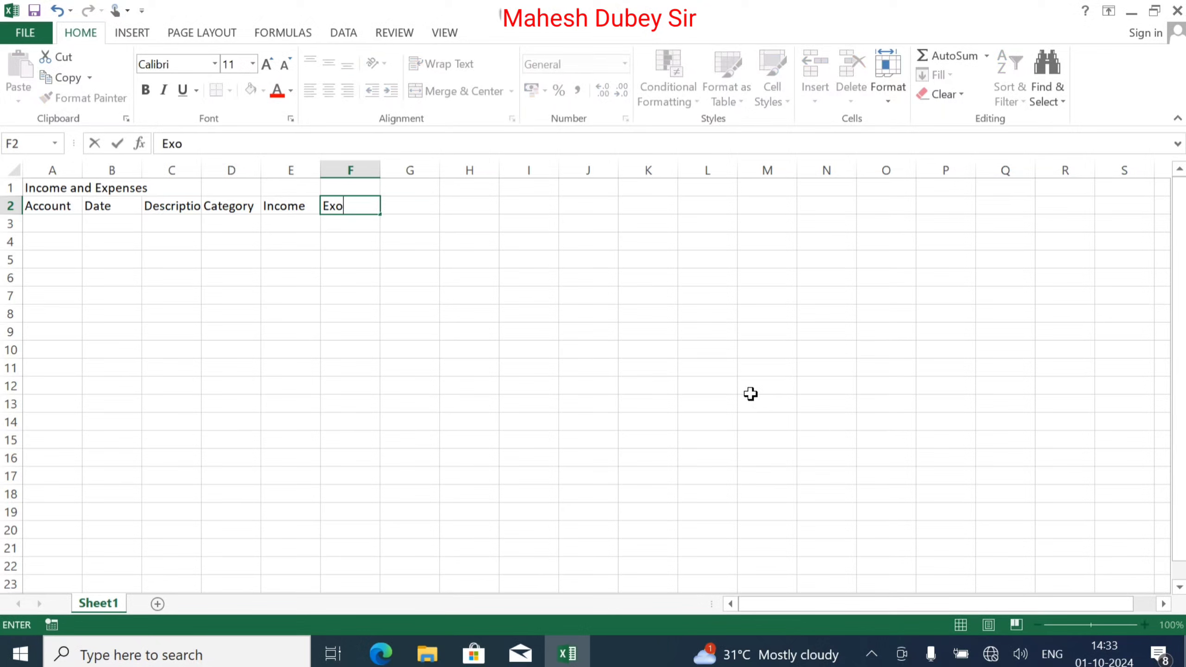
pyautogui.press('BackSpace')
pyautogui.write('pen')
pyautogui.write('ce')
pyautogui.press('BackSpace')
pyautogui.press('BackSpace')
pyautogui.write('se')
pyautogui.press('Tab')
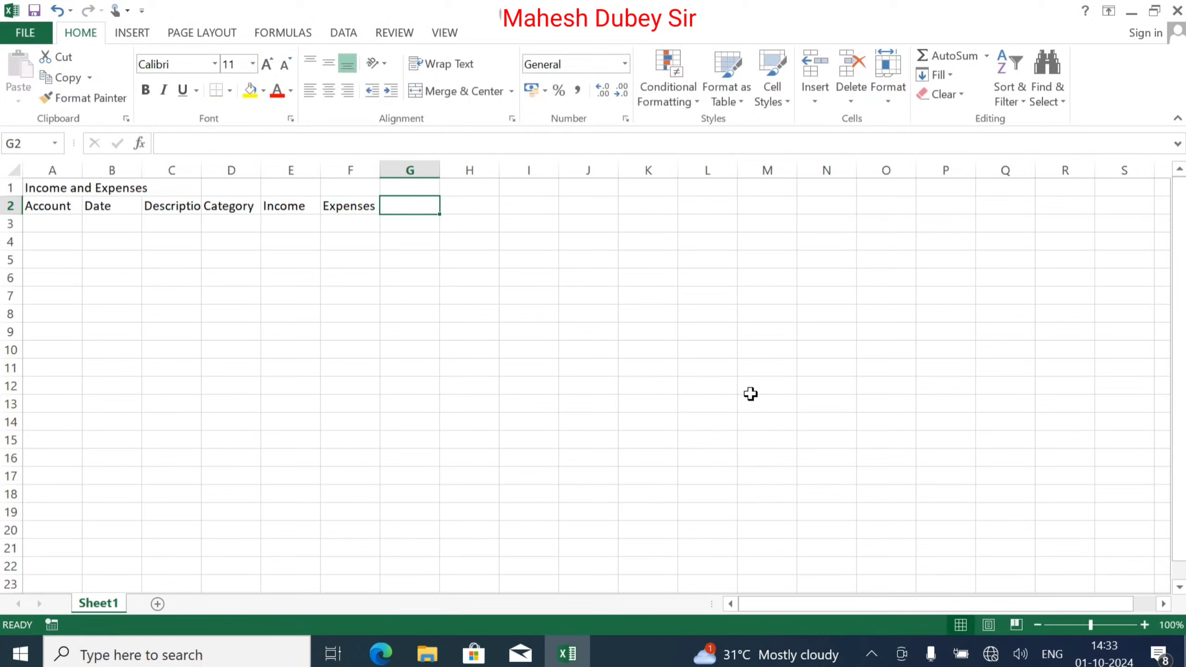
pyautogui.write('Balance')
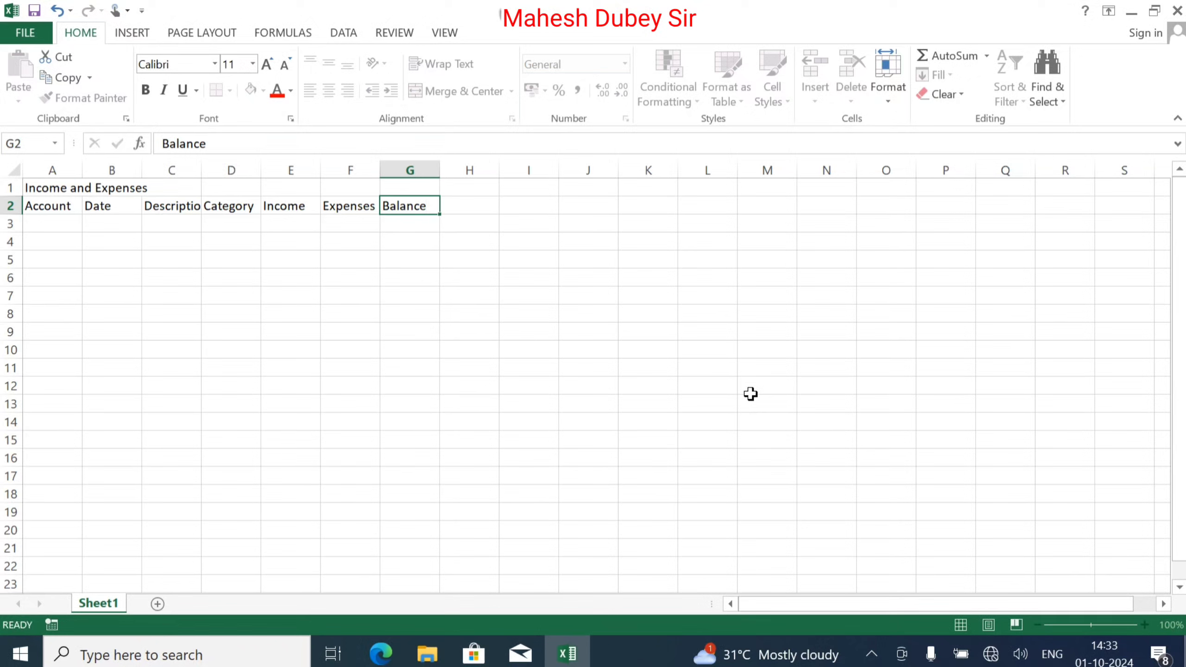
pyautogui.press('Return')
# - Merge and center the "Income and Expenses" title across cells A1 to G1
pyautogui.click(84, 187)
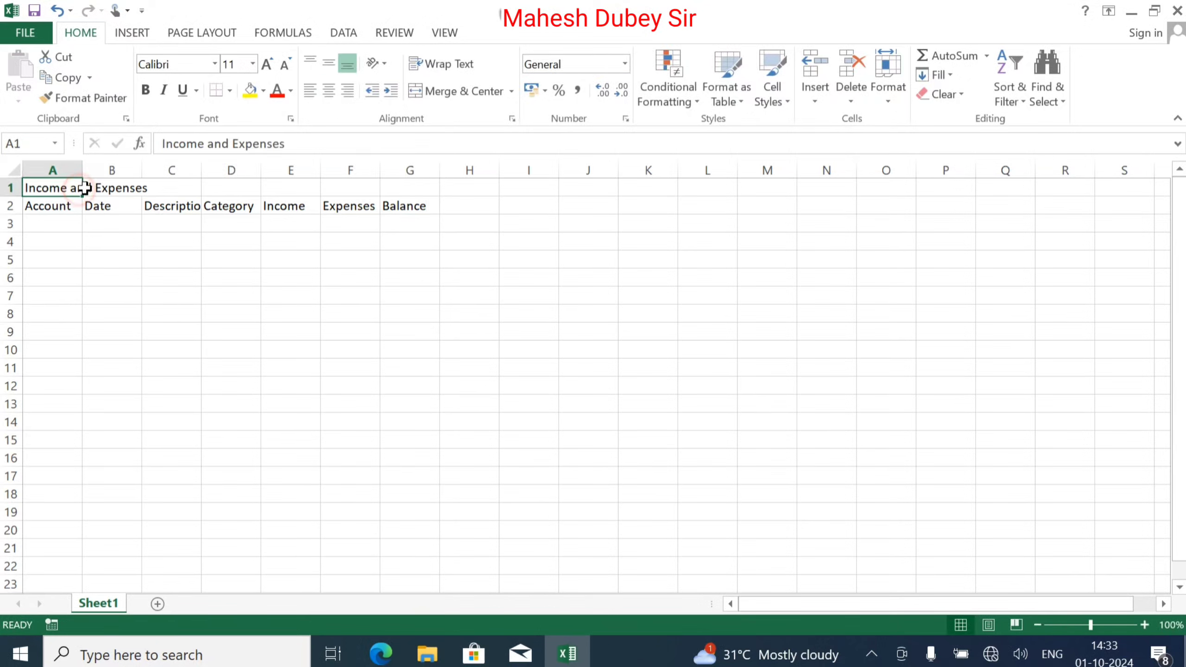
pyautogui.moveTo(84, 187); pyautogui.dragTo(403, 173)
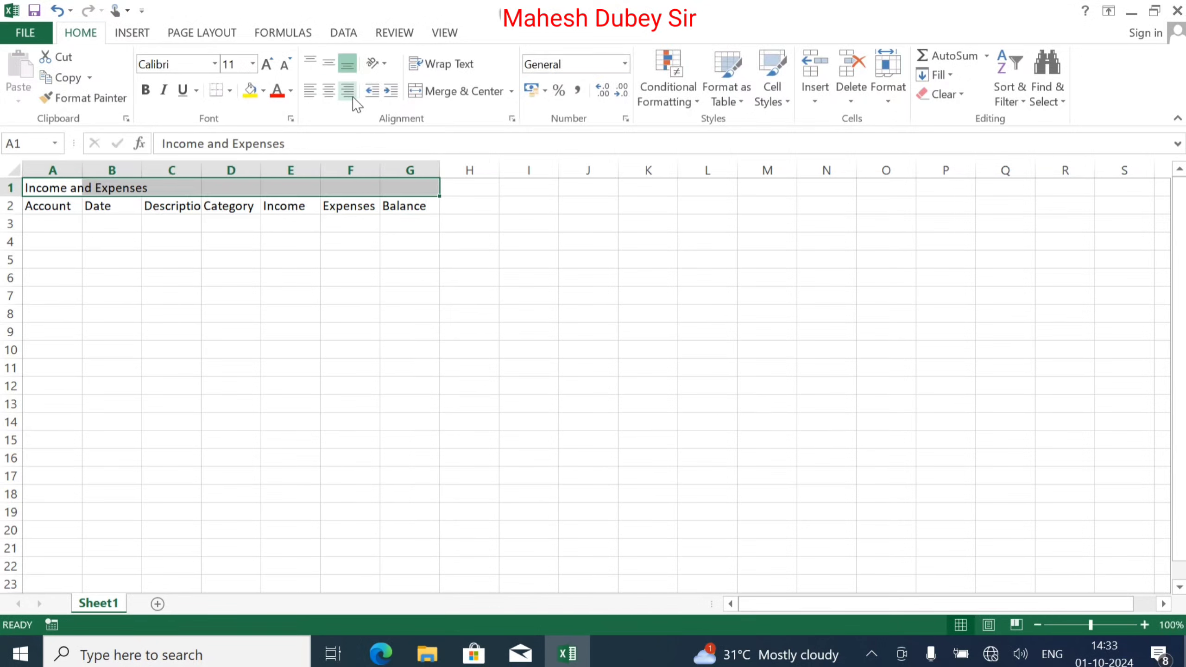
pyautogui.click(420, 92)
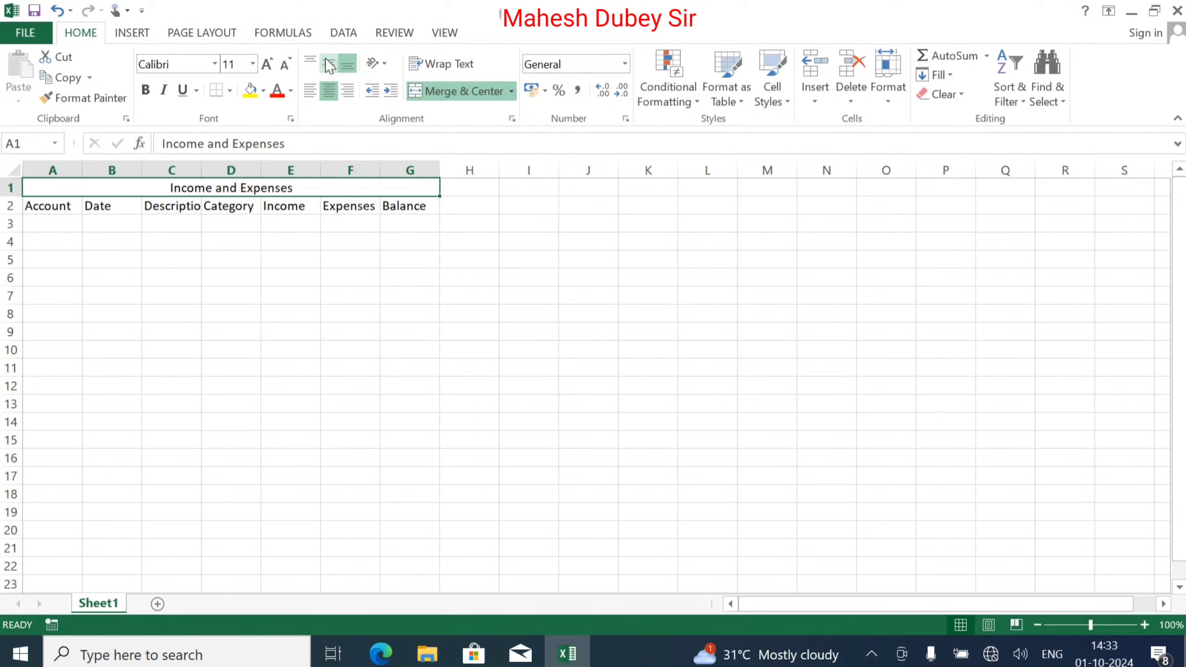
# - Increase the font size of the merged title to 18
pyautogui.click(267, 65)
pyautogui.click(267, 65)
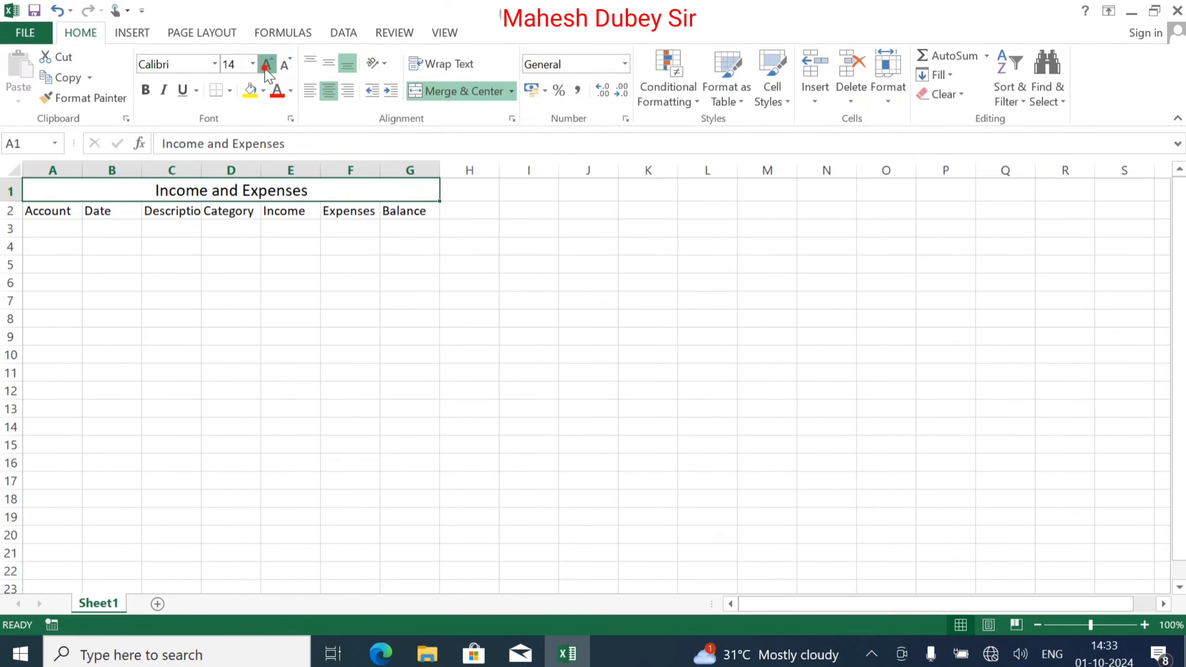
pyautogui.click(266, 64)
pyautogui.click(265, 66)
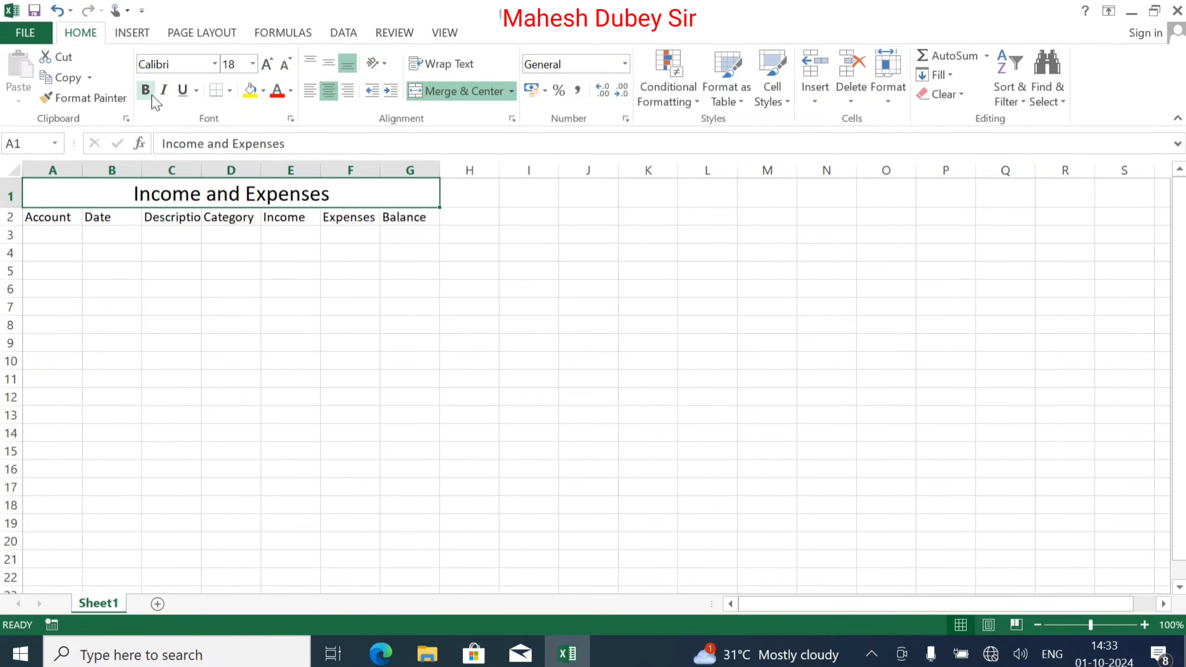
# - Make the merged title bold and fill its cell with the standard dark blue
pyautogui.click(145, 90)
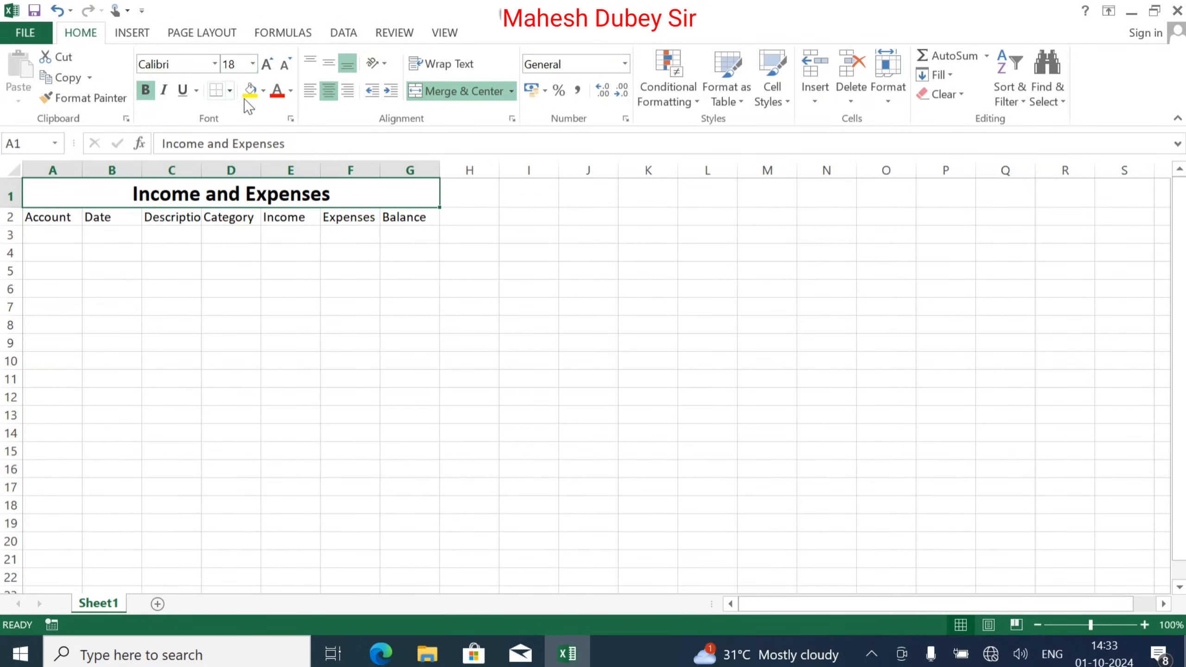
pyautogui.click(262, 90)
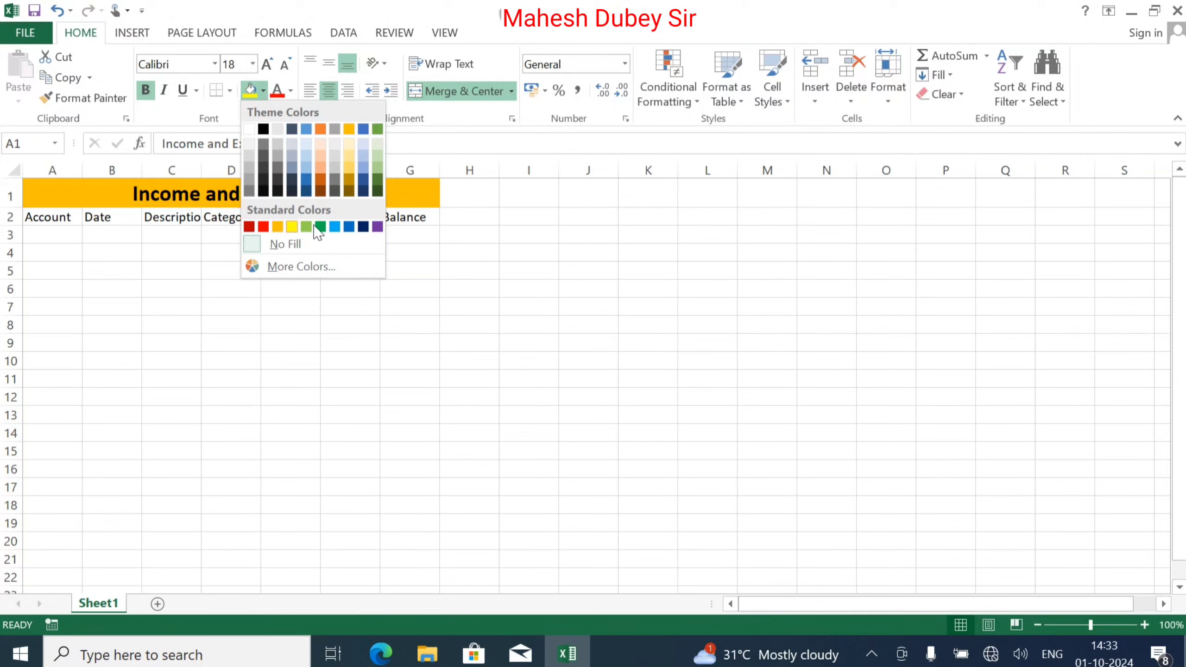
pyautogui.click(364, 227)
# - Set the font color of the Expenses header in cell F2 to white
pyautogui.click(360, 217)
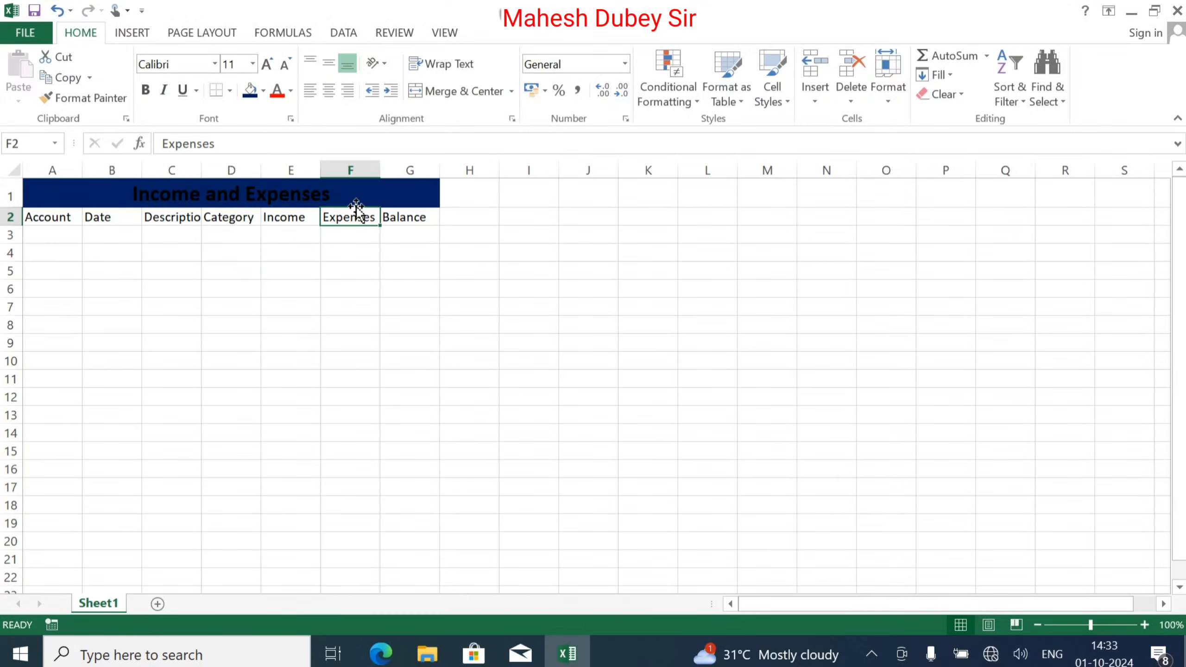
pyautogui.click(264, 92)
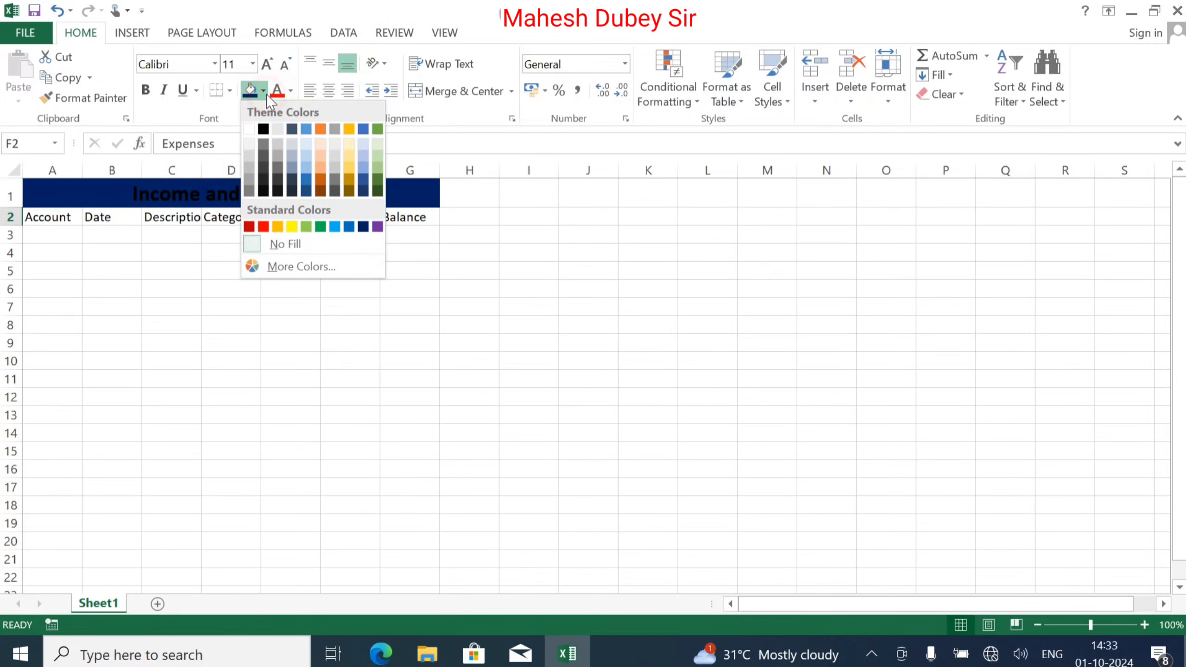
pyautogui.click(290, 91)
pyautogui.click(291, 91)
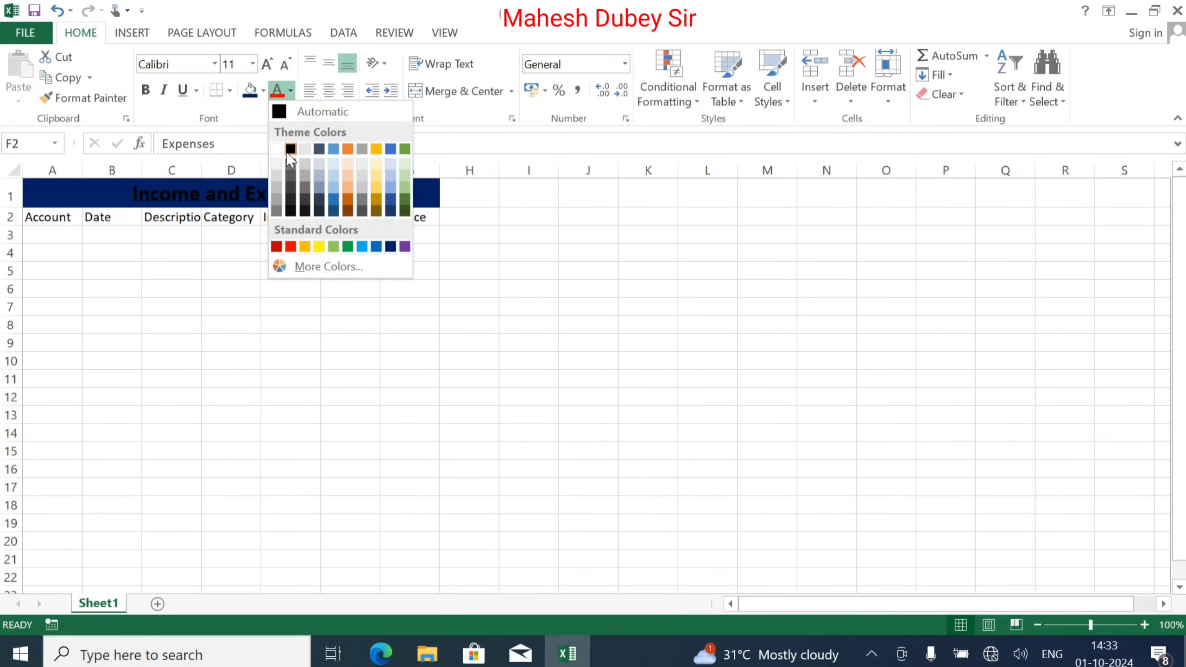
pyautogui.click(279, 150)
# - Set the font color of the merged "Income and Expenses" title to white
pyautogui.click(246, 187)
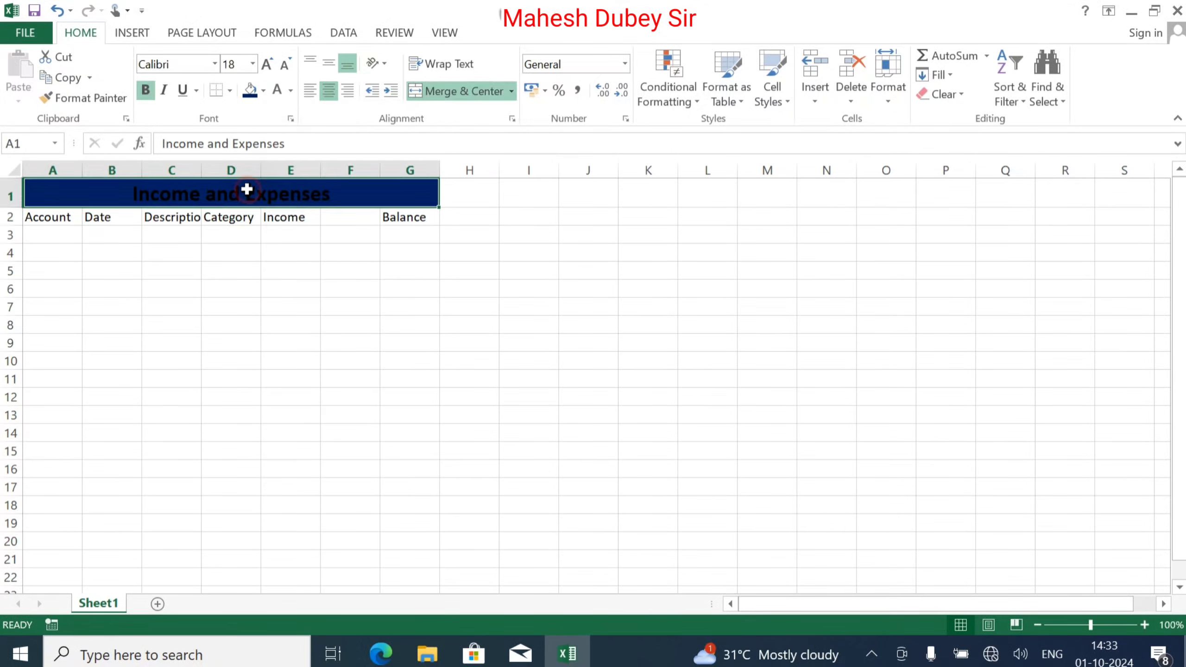
pyautogui.click(277, 90)
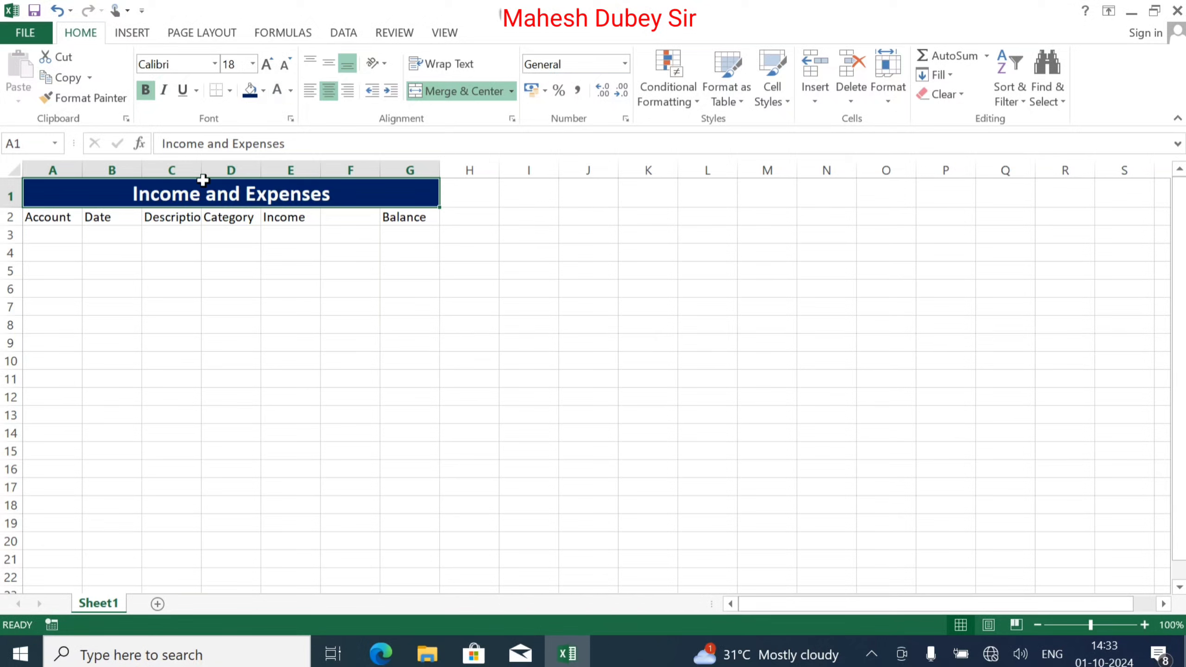
pyautogui.click(156, 226)
# - Try a black fill on the Expenses header cell F2 and undo it
pyautogui.click(363, 218)
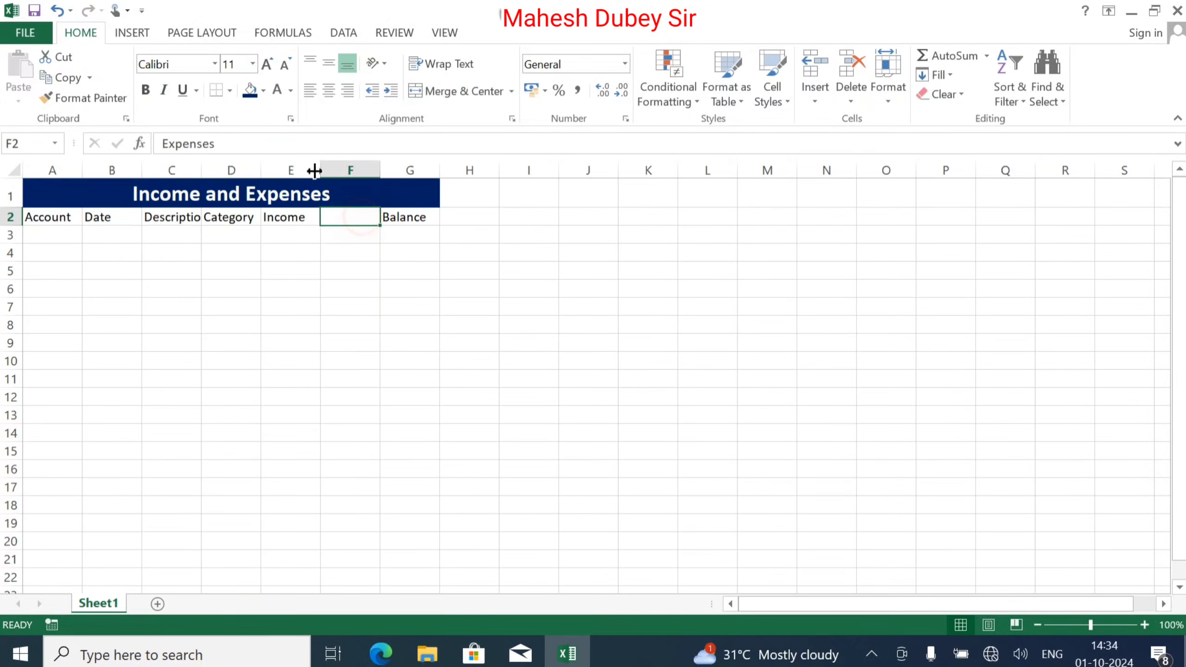
pyautogui.click(262, 90)
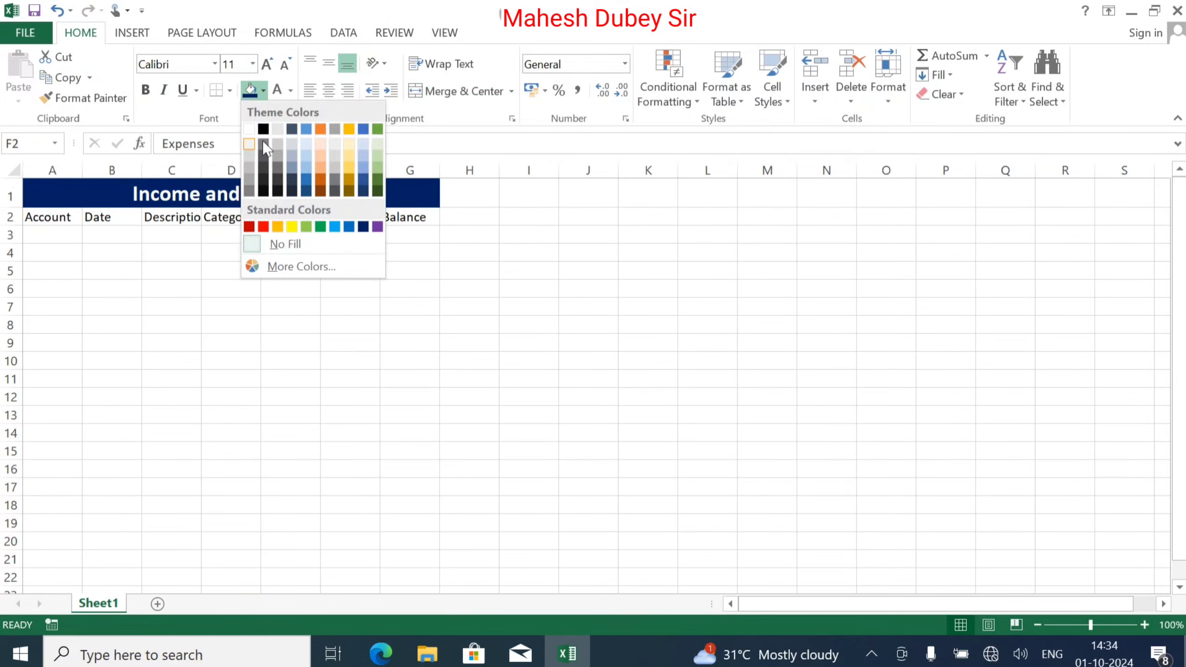
pyautogui.click(263, 128)
pyautogui.click(271, 235)
pyautogui.click(273, 289)
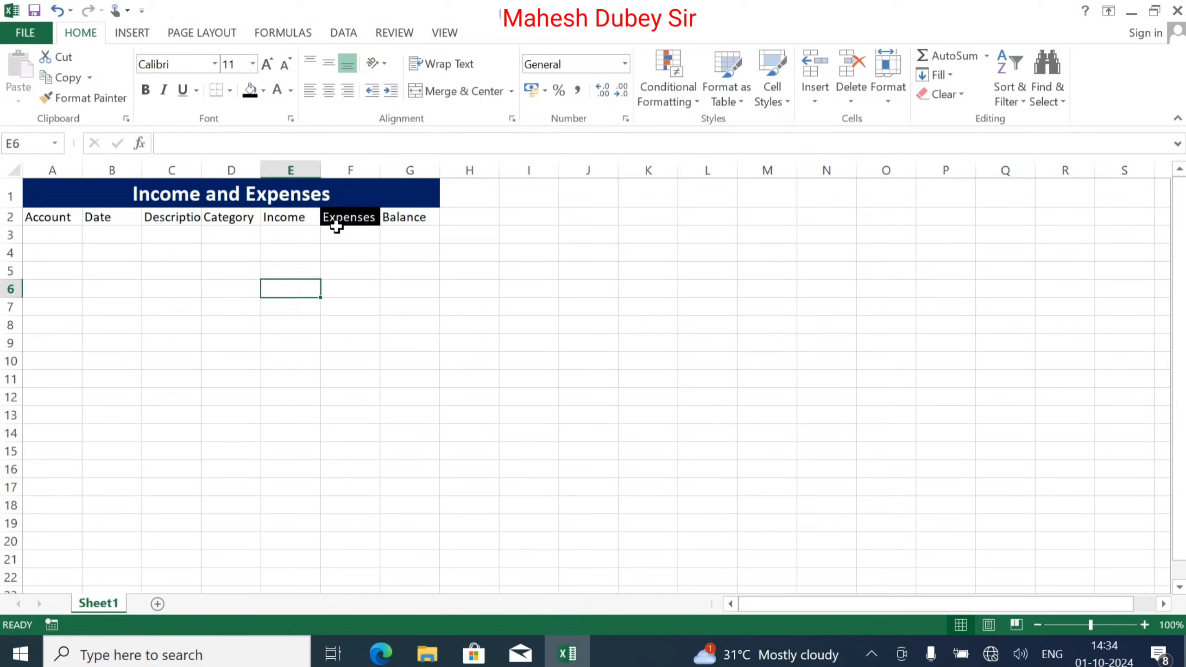
pyautogui.hotkey('ctrl', 'z')
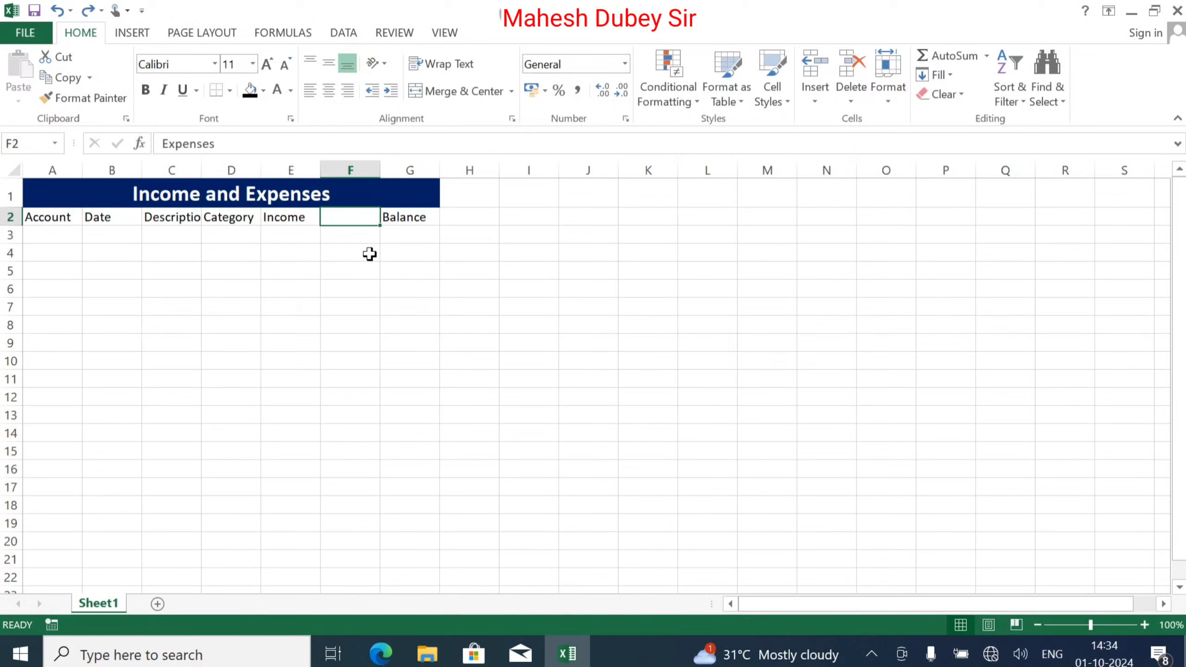
# - Set the font color of the Expenses header in cell F2 to automatic black
pyautogui.click(291, 92)
pyautogui.click(283, 113)
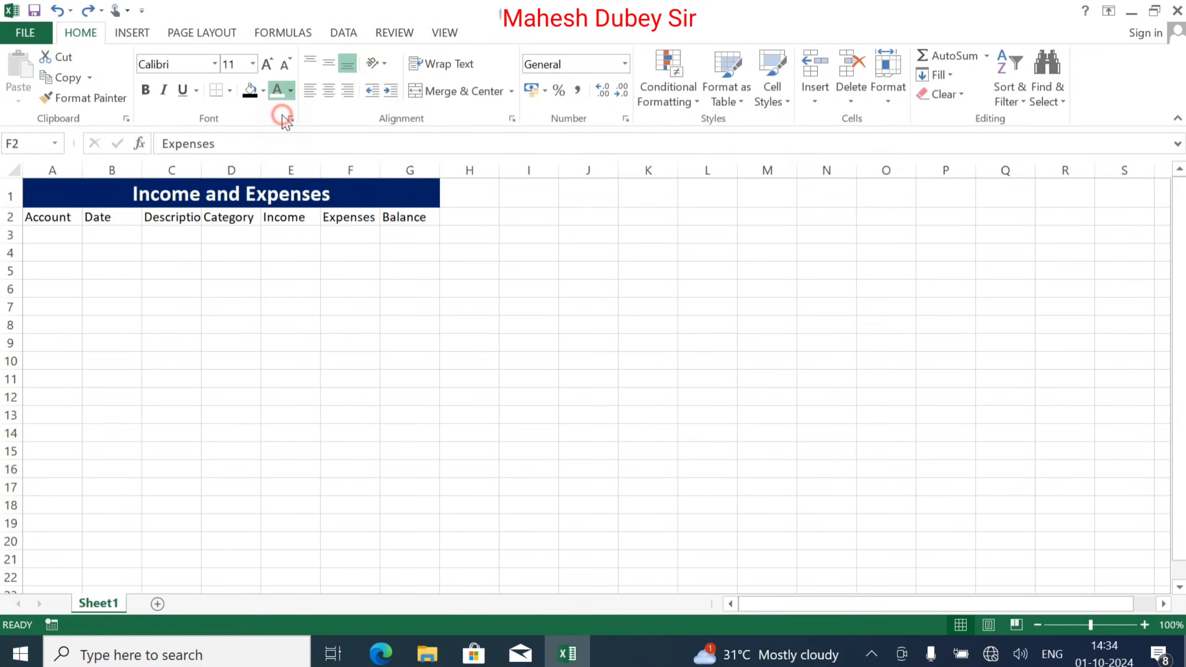
# - Format the column headers in A2:G2 as 14-point bold text with a light gold fill
pyautogui.moveTo(61, 221); pyautogui.dragTo(403, 216)
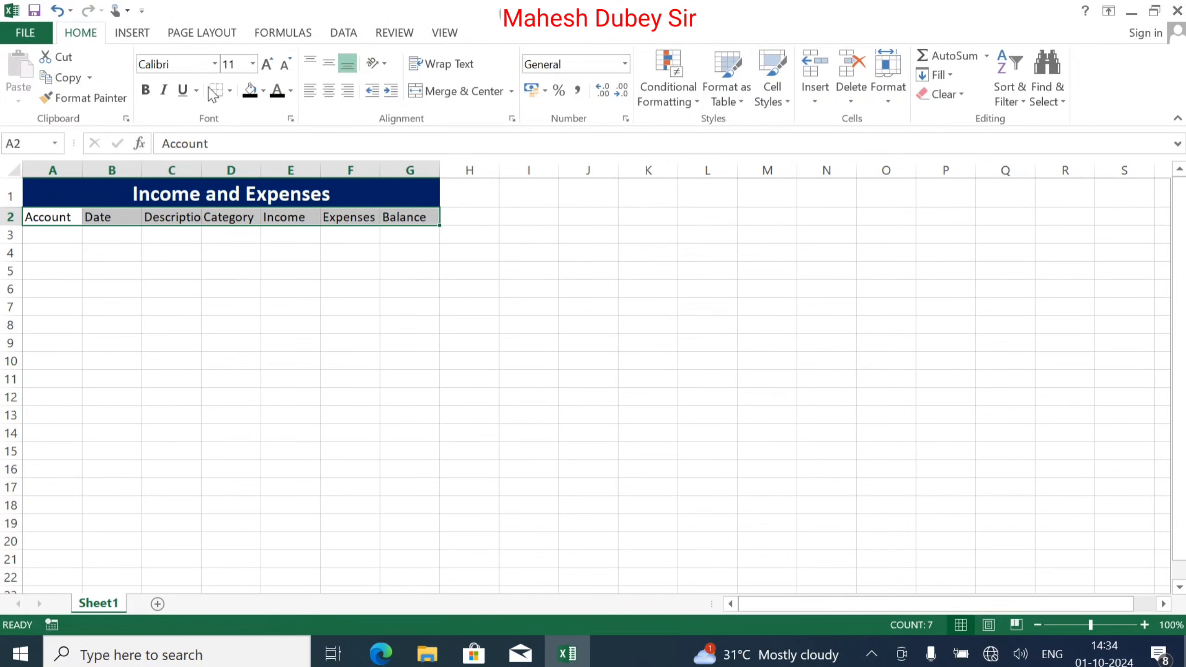
pyautogui.click(266, 64)
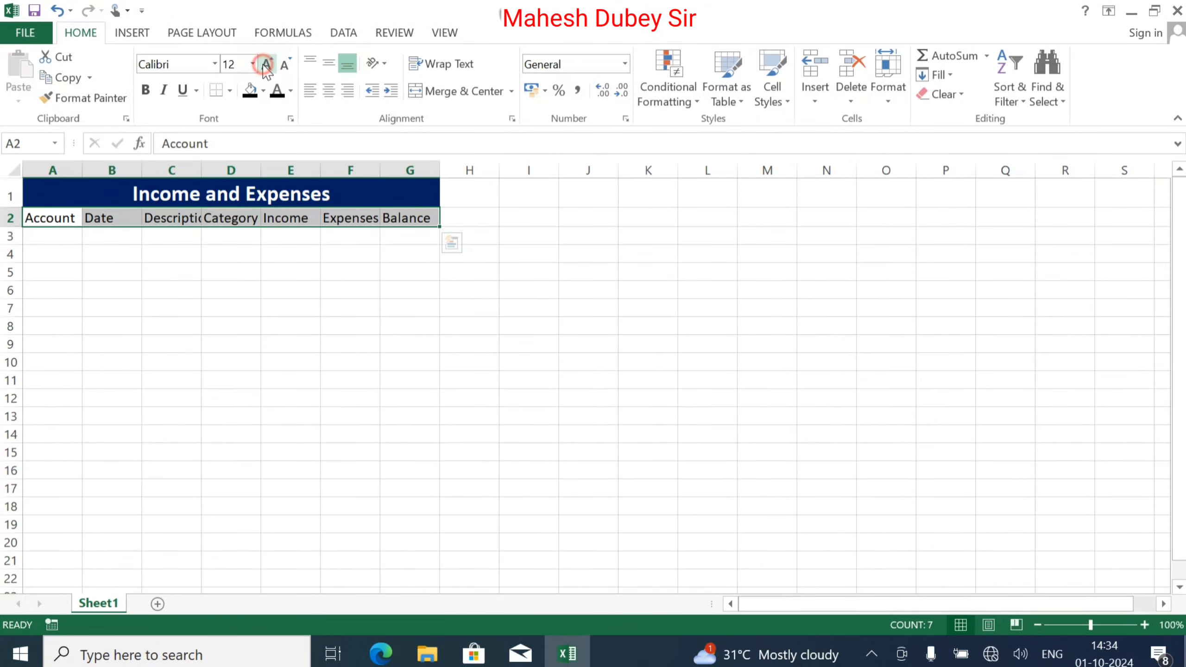
pyautogui.click(266, 64)
pyautogui.click(145, 90)
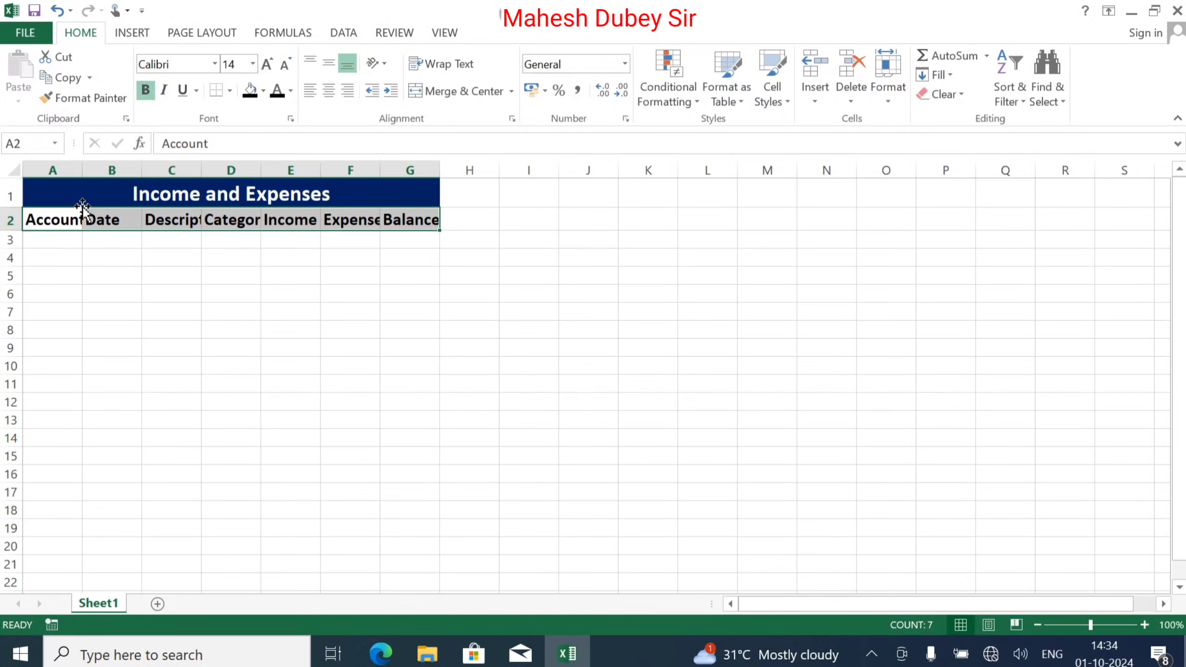
pyautogui.click(263, 90)
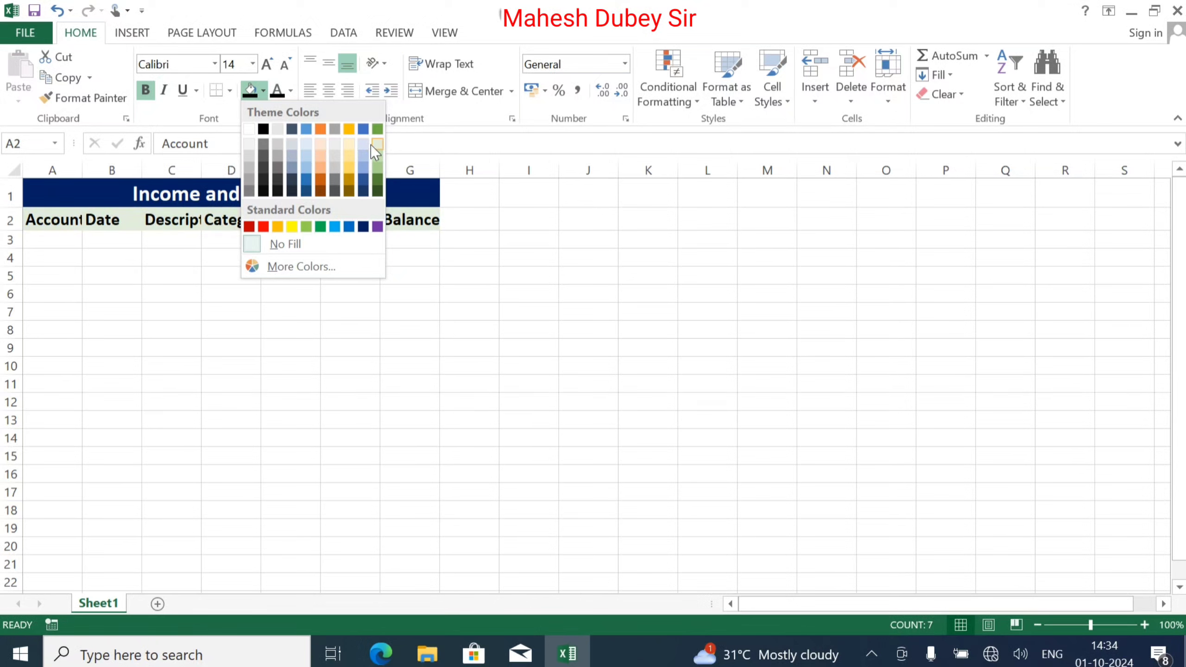
pyautogui.click(348, 153)
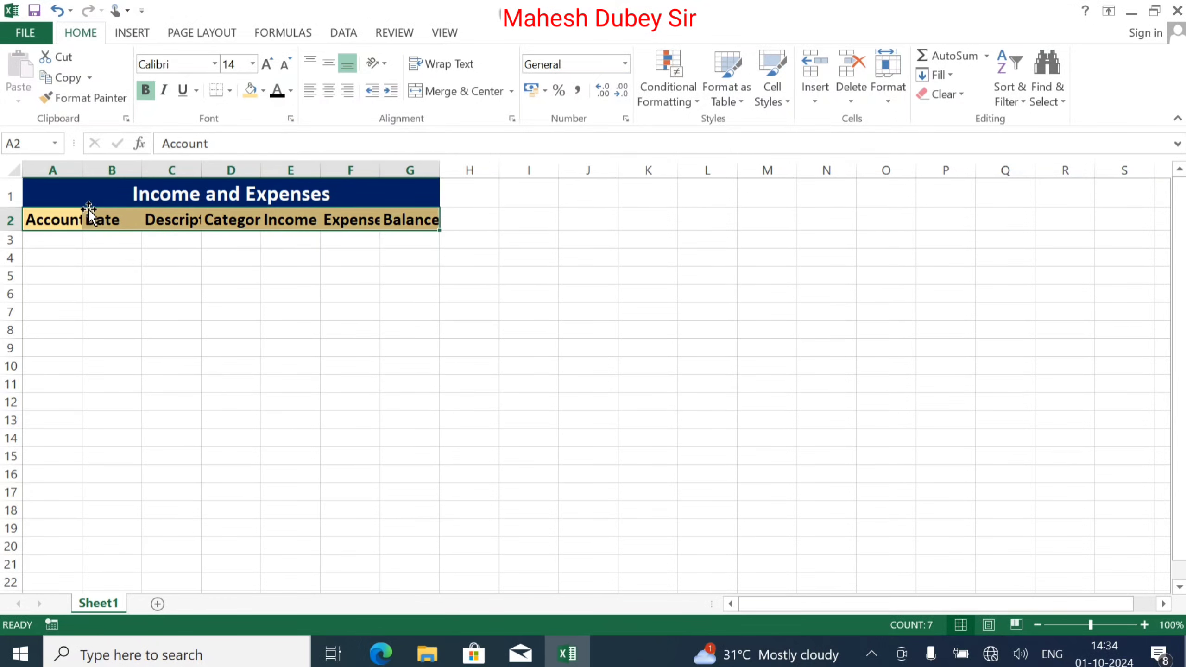
# - Widen columns A through G equally, and widen column C further so the Description header fits
pyautogui.click(59, 171)
pyautogui.moveTo(59, 170); pyautogui.dragTo(456, 168)
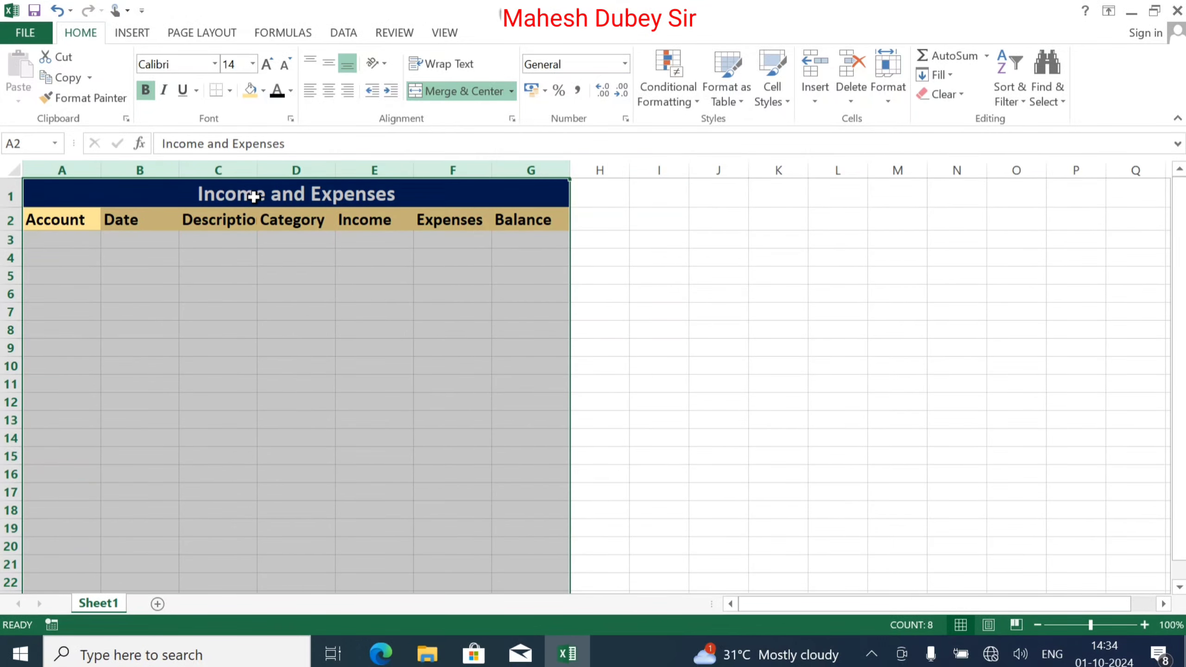
pyautogui.click(286, 274)
pyautogui.moveTo(259, 169); pyautogui.dragTo(272, 168)
pyautogui.click(195, 303)
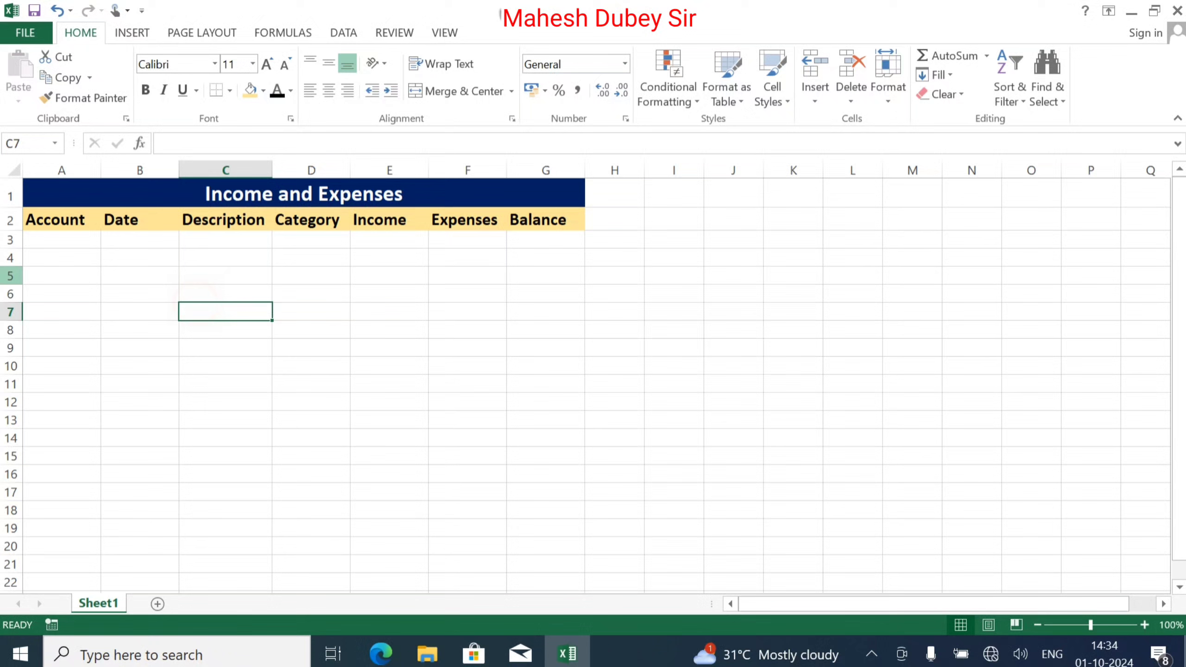
pyautogui.click(40, 244)
pyautogui.moveTo(53, 219); pyautogui.dragTo(308, 240)
pyautogui.moveTo(151, 187); pyautogui.dragTo(298, 535)
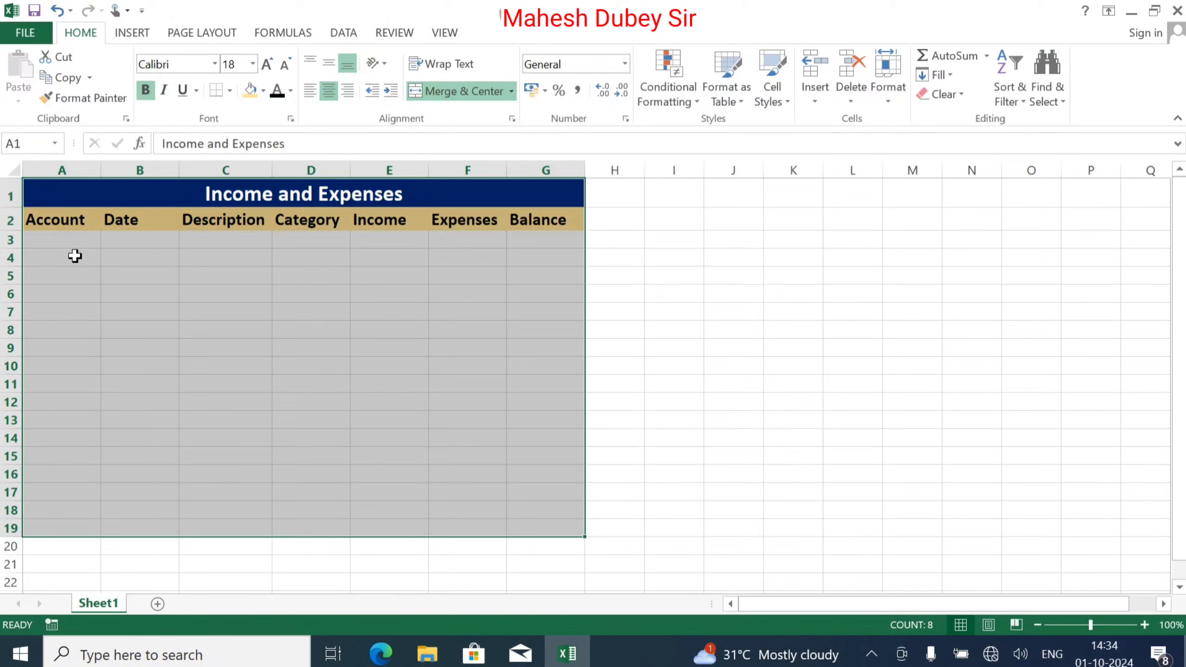
pyautogui.click(57, 238)
# - Enter the date 01/10/2024 in cell B3 and fill the daily series down to 31-10-2024 in cell B33
pyautogui.click(127, 240)
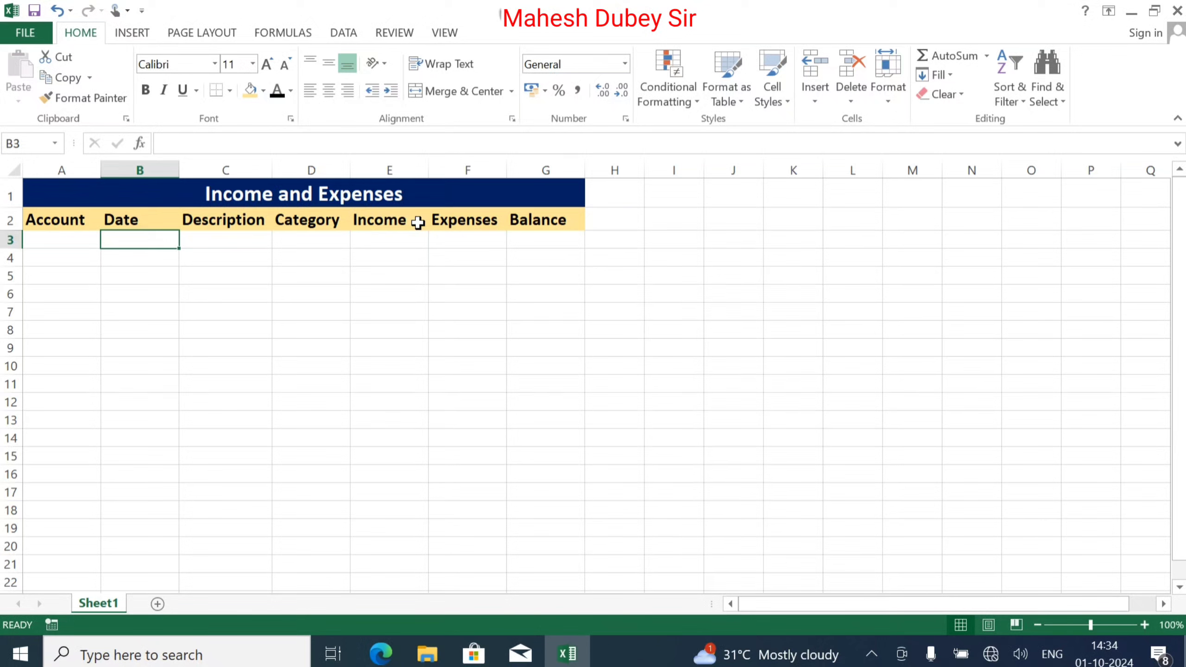
pyautogui.write('01/')
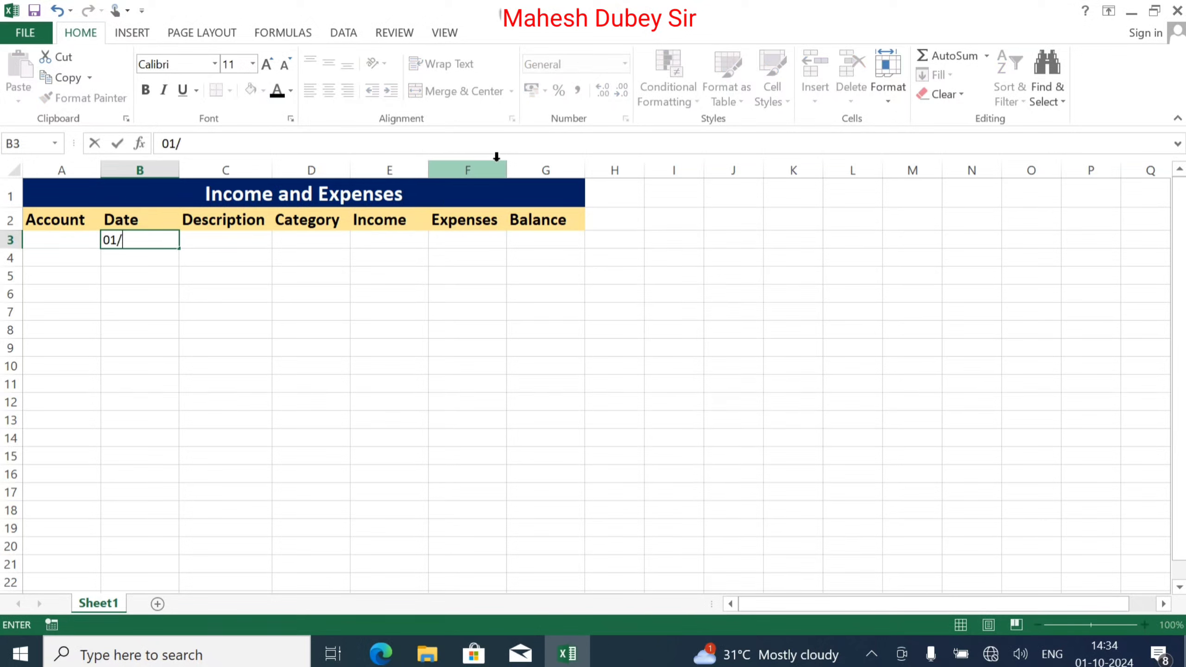
pyautogui.write('10/2024')
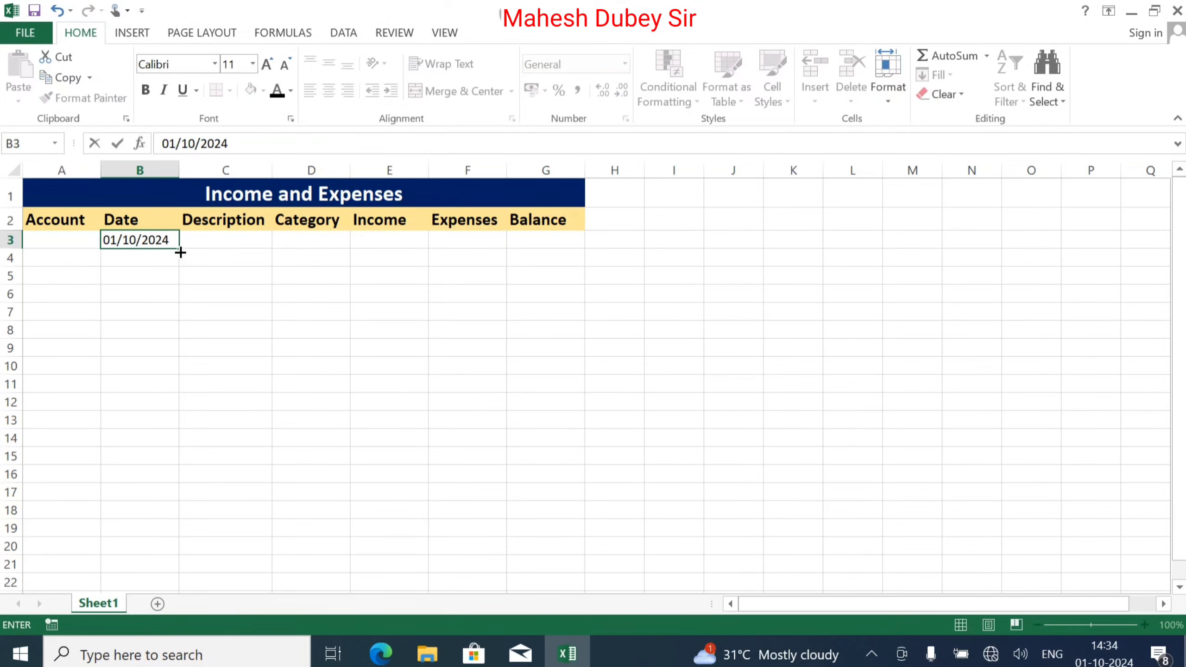
pyautogui.moveTo(179, 250); pyautogui.dragTo(182, 418)
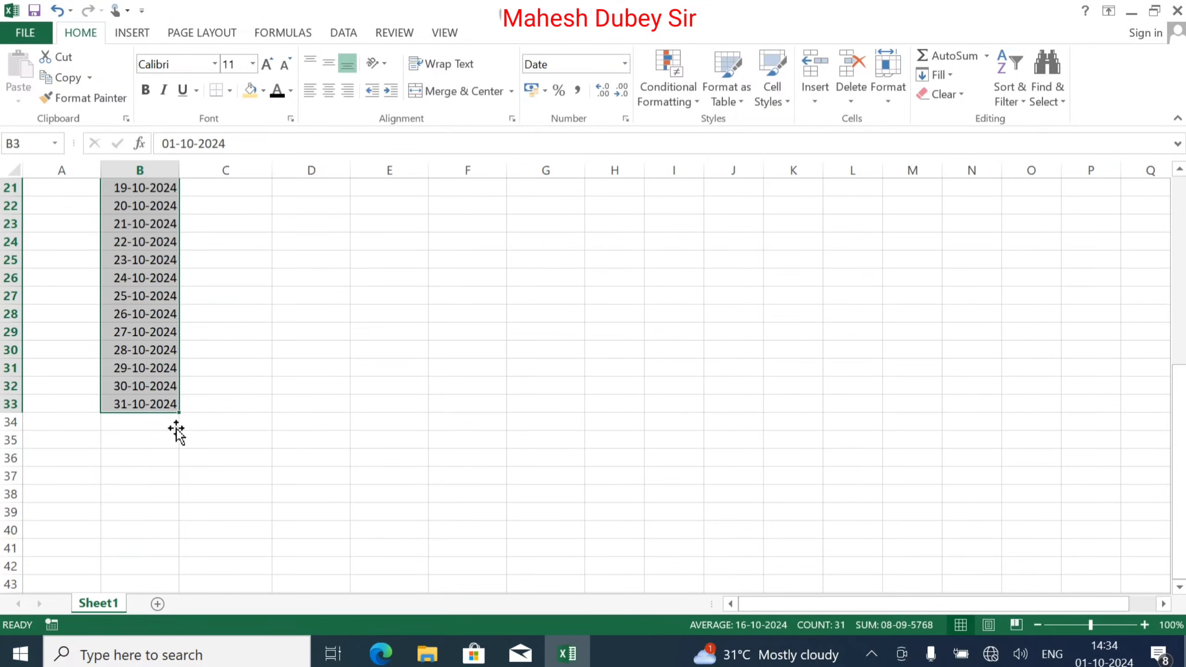
pyautogui.scroll(7, 178, 429)
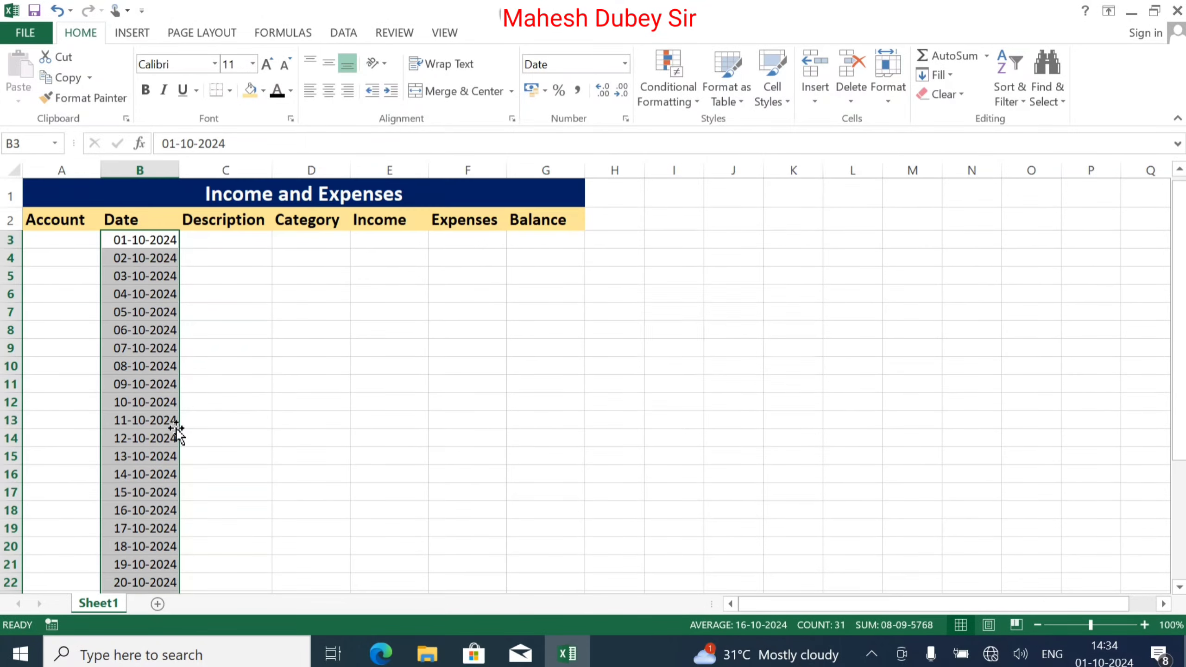
# - Enter Checking as the account in cell A3
pyautogui.click(67, 241)
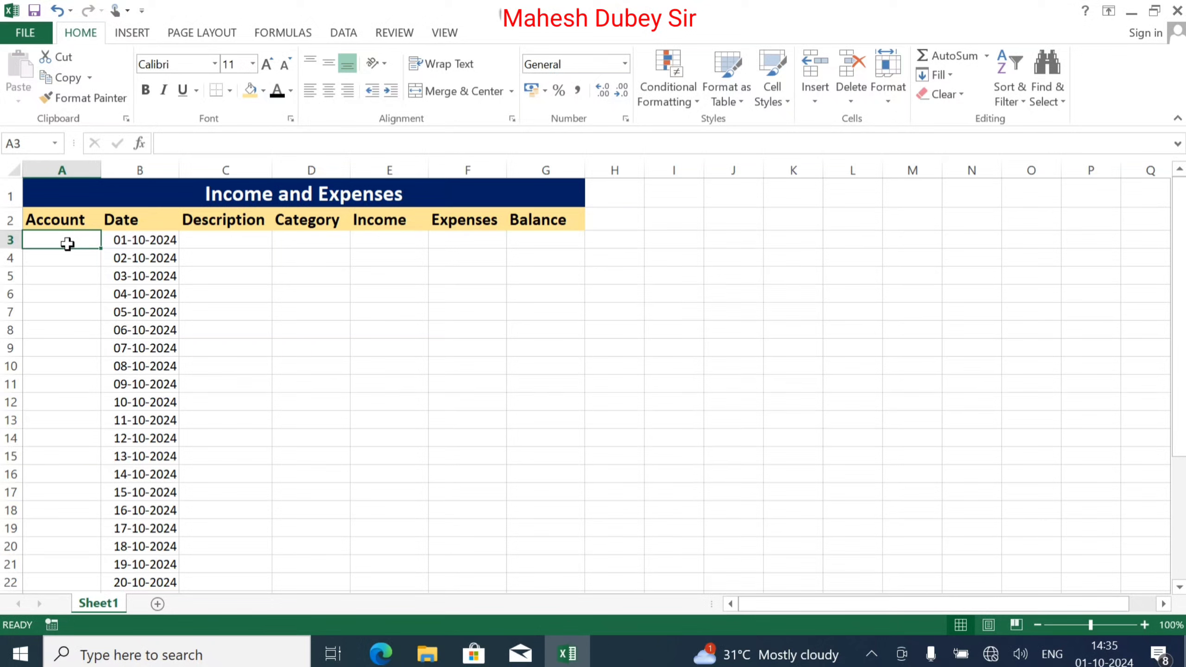
pyautogui.write('C')
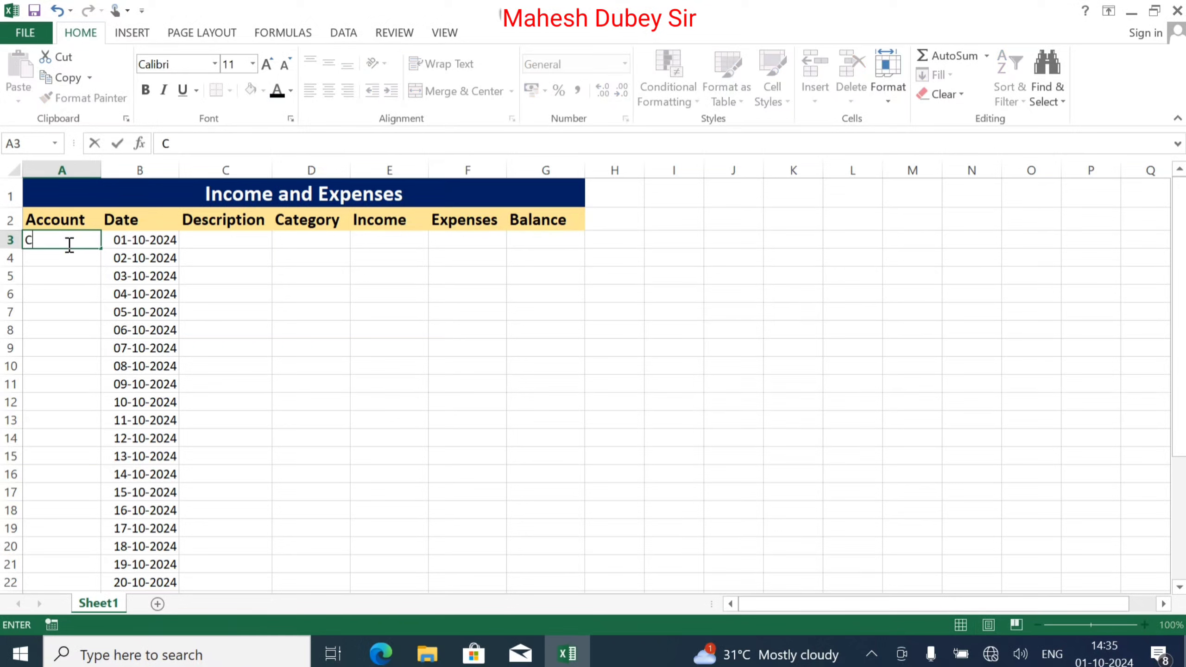
pyautogui.write('hecking')
pyautogui.press('Tab')
pyautogui.press('Tab')
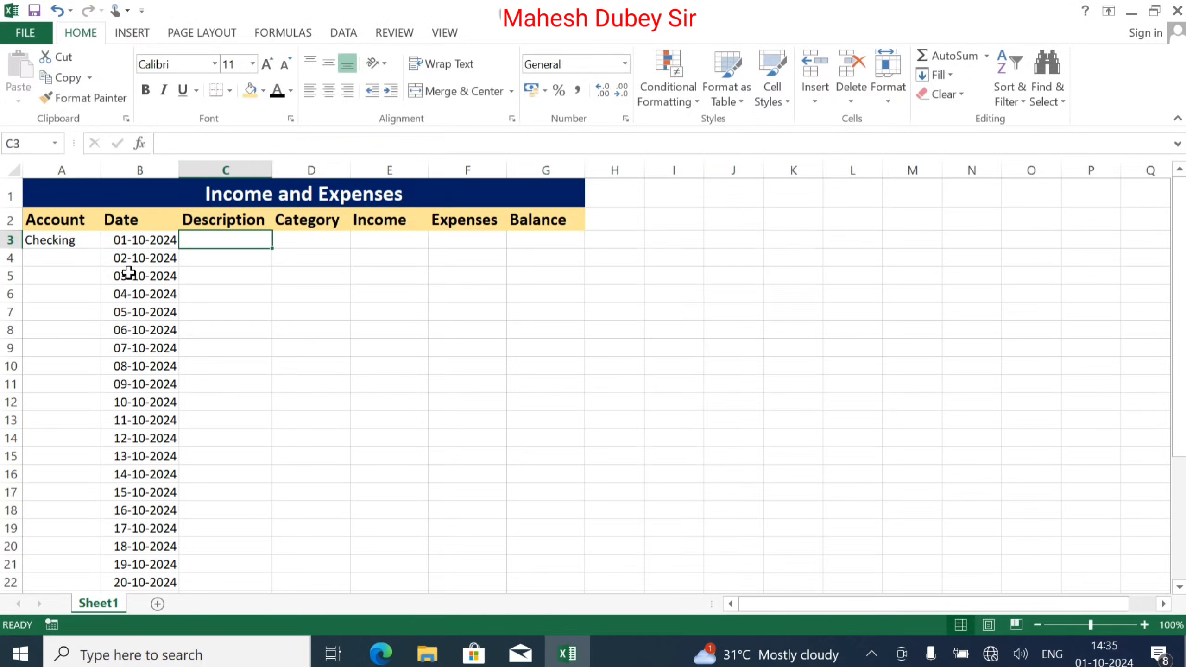
# - Enter Beginning Balance as the description in cell C3 and autofit column C to its contents
pyautogui.write('Be')
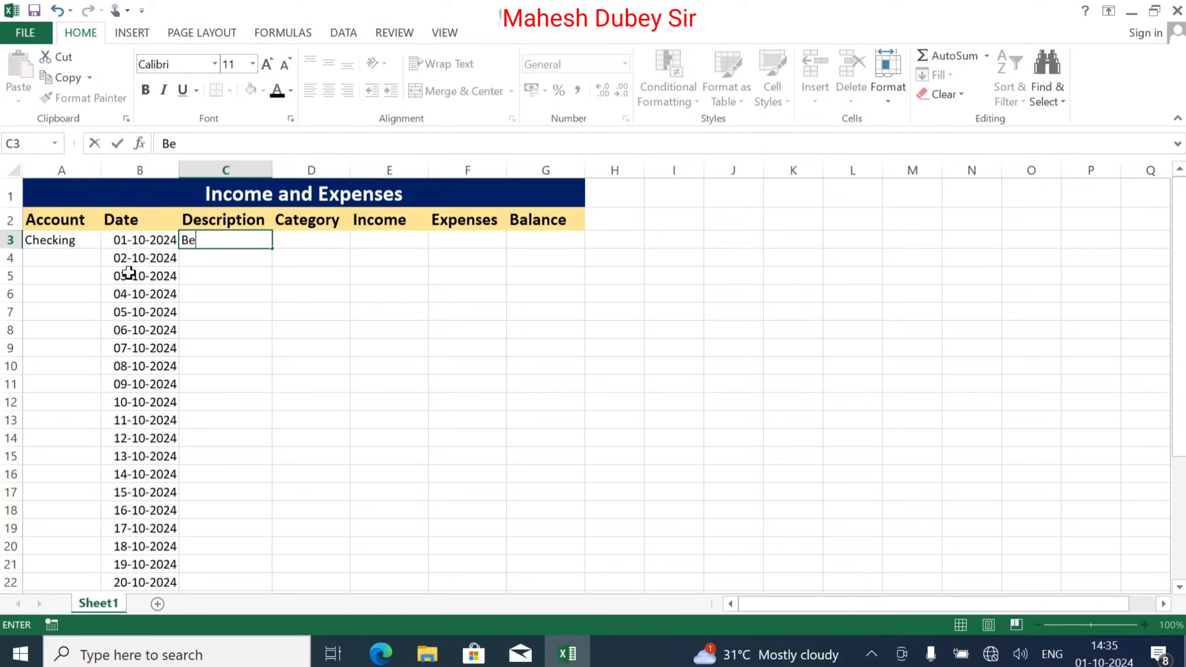
pyautogui.write('ginning Balance')
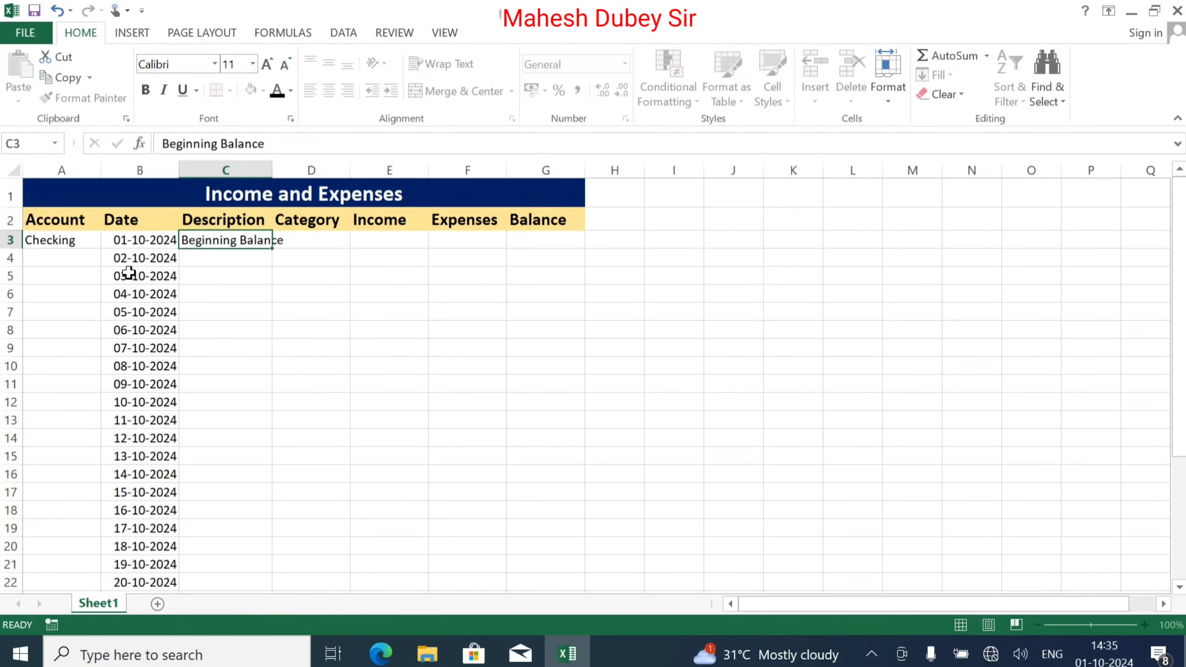
pyautogui.press('Tab')
pyautogui.doubleClick(273, 167)
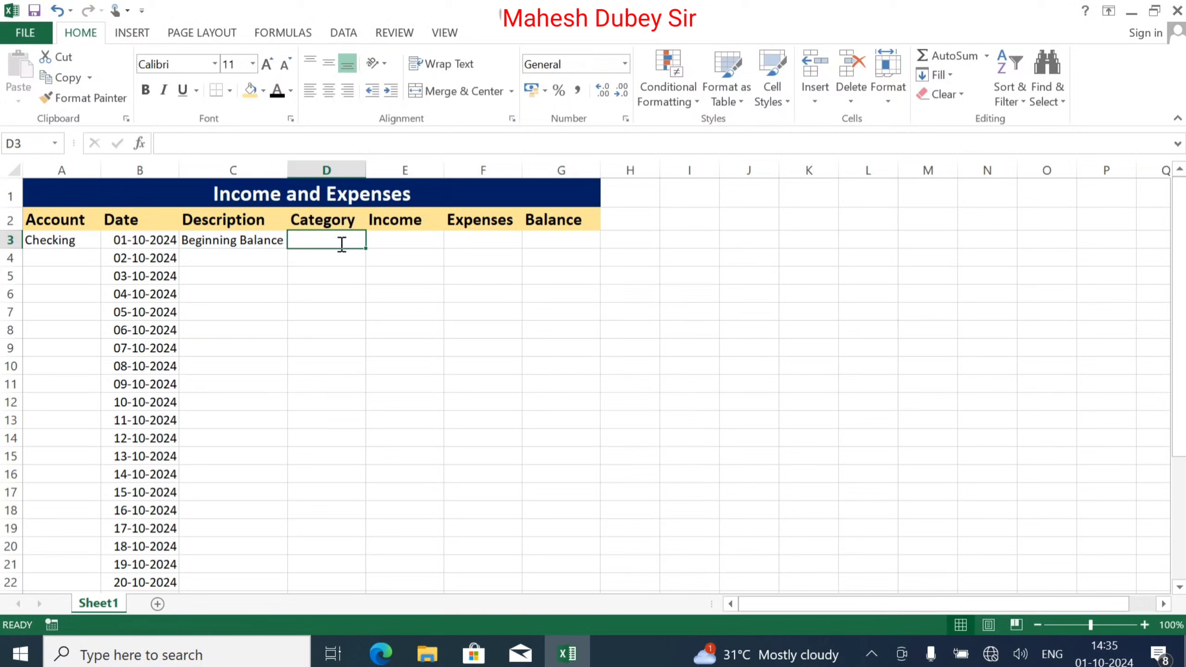
# - Enter Balance as the category in cell D3 and 1000 as the income in cell E3
pyautogui.write('Balance')
pyautogui.press('Tab')
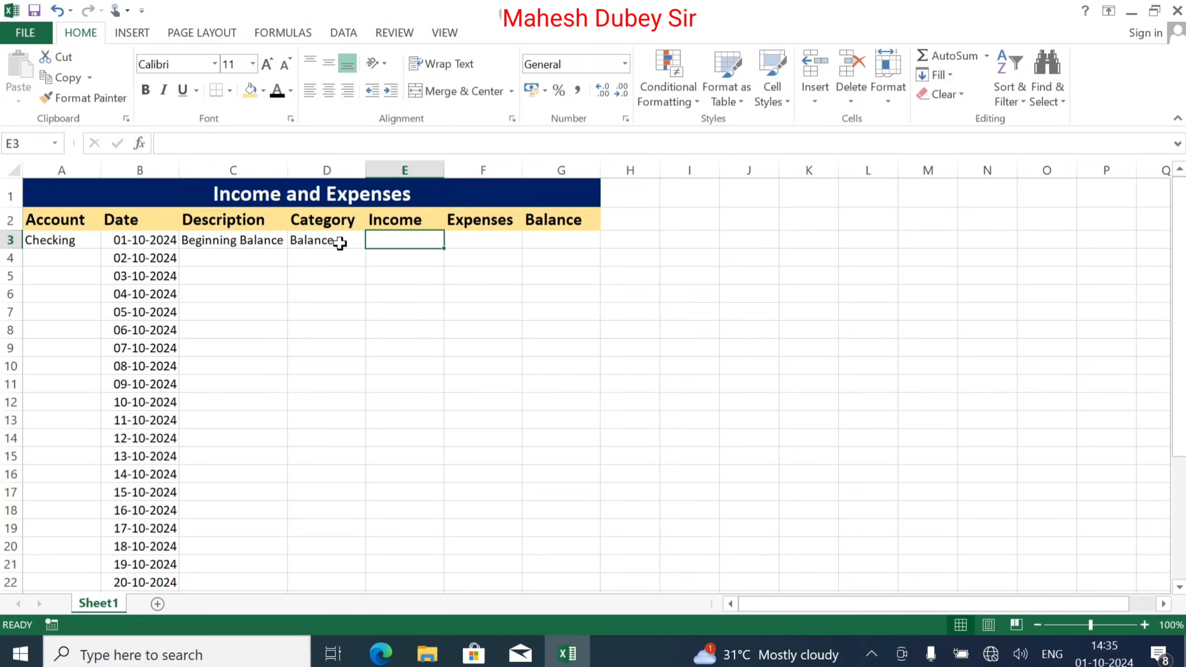
pyautogui.write('1000')
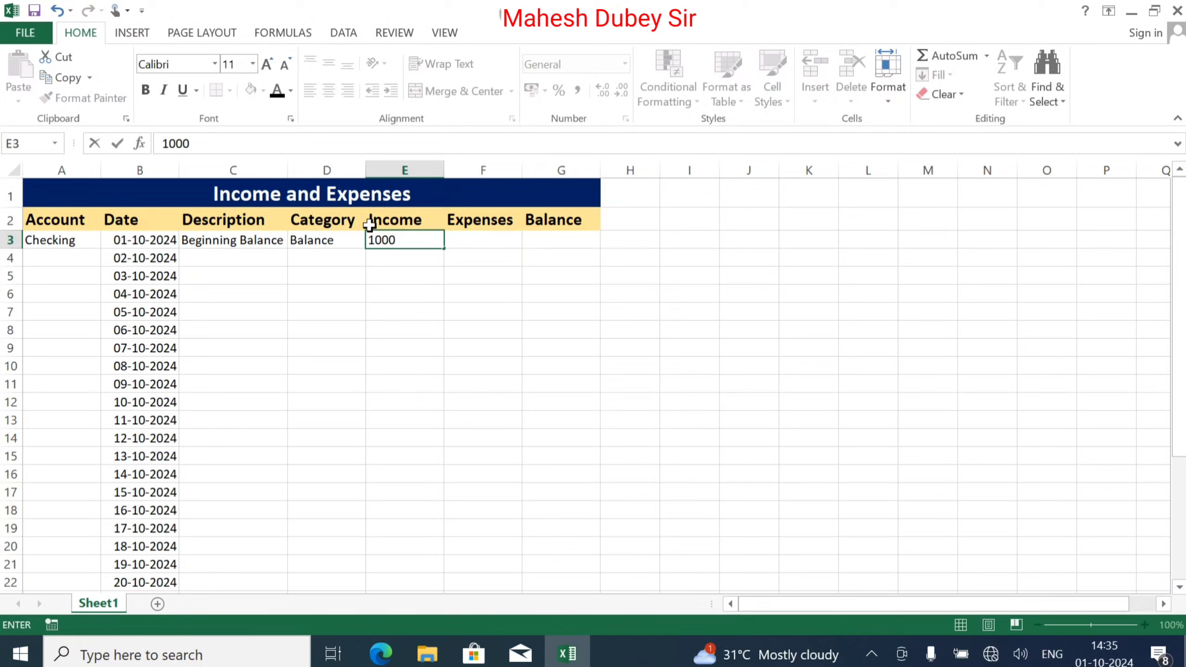
pyautogui.press('Tab')
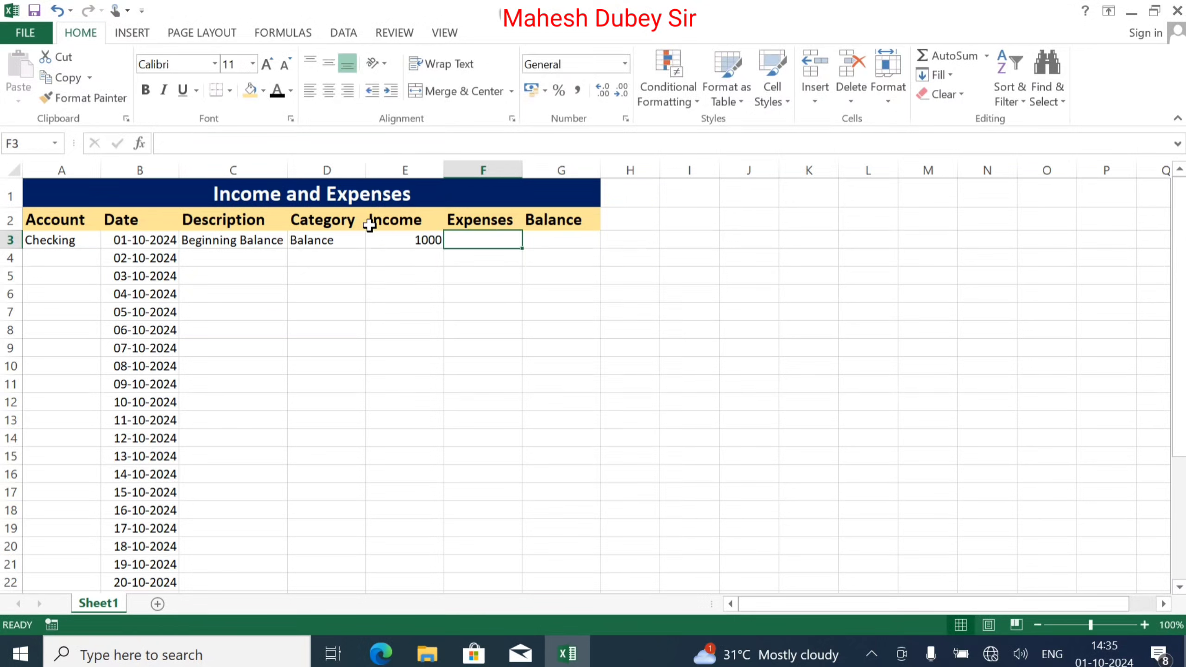
# - Enter the balance formula =E3-F3 in cell G3 to subtract expenses from income
pyautogui.press('Tab')
pyautogui.write('=')
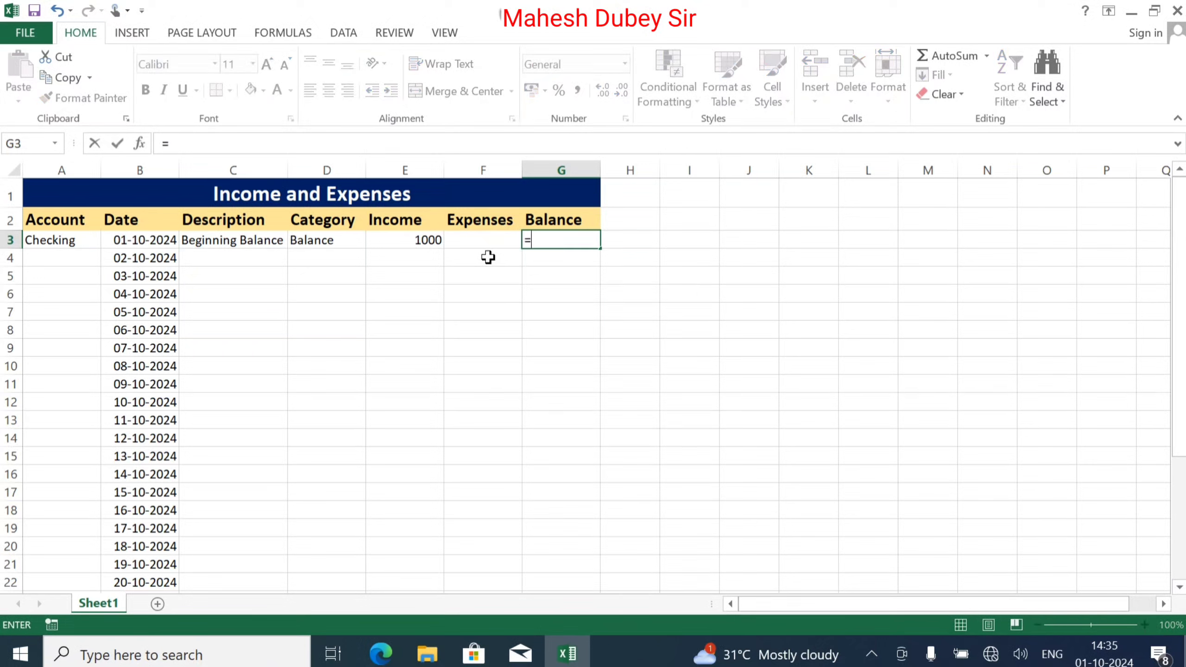
pyautogui.click(395, 237)
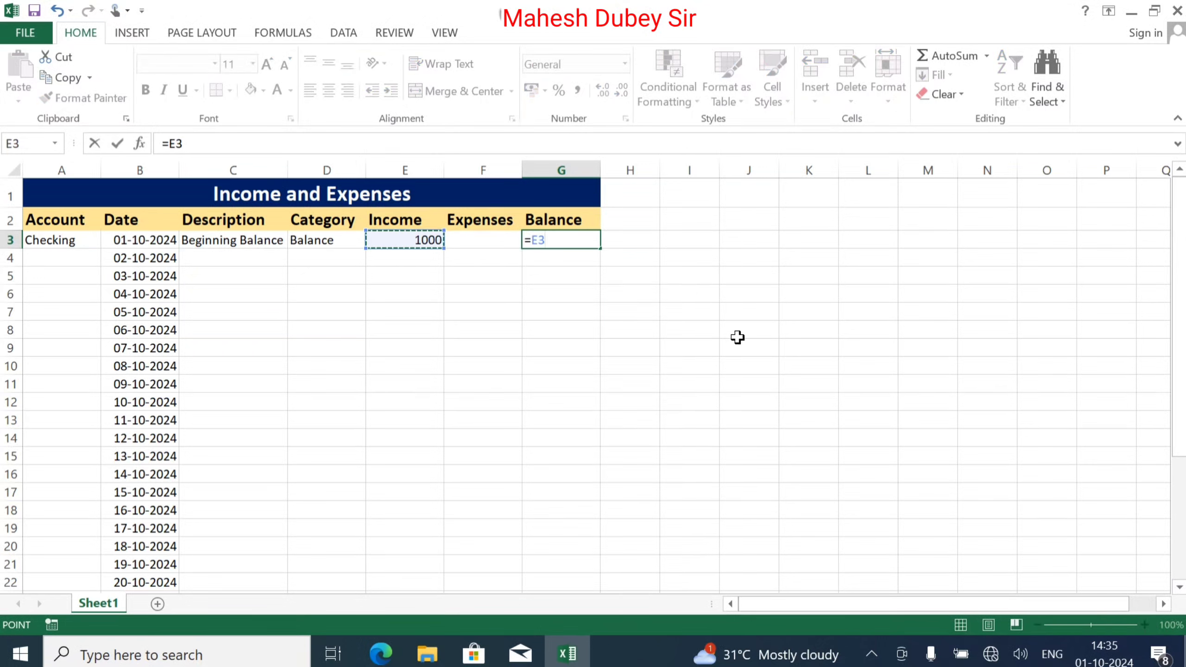
pyautogui.write('+')
pyautogui.press('BackSpace')
pyautogui.write('-')
pyautogui.click(471, 239)
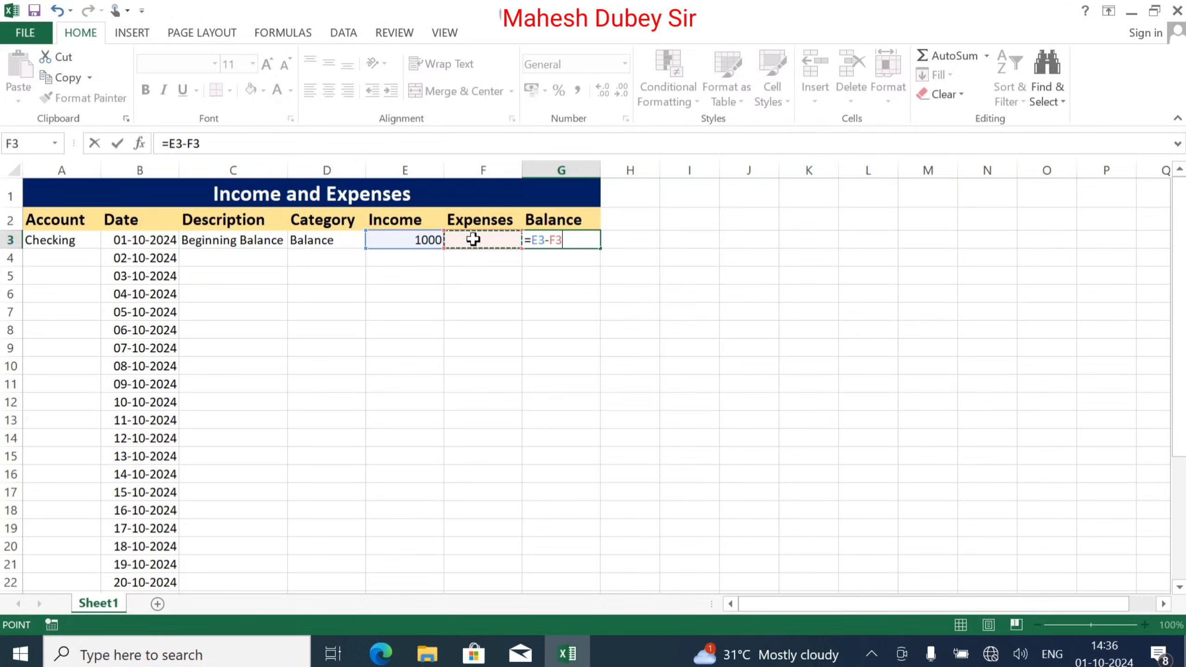
pyautogui.hotkey('ctrl', 'Return')
# - Fill the balance formula from cell G3 down to row 33, alongside the last date
pyautogui.click(565, 240)
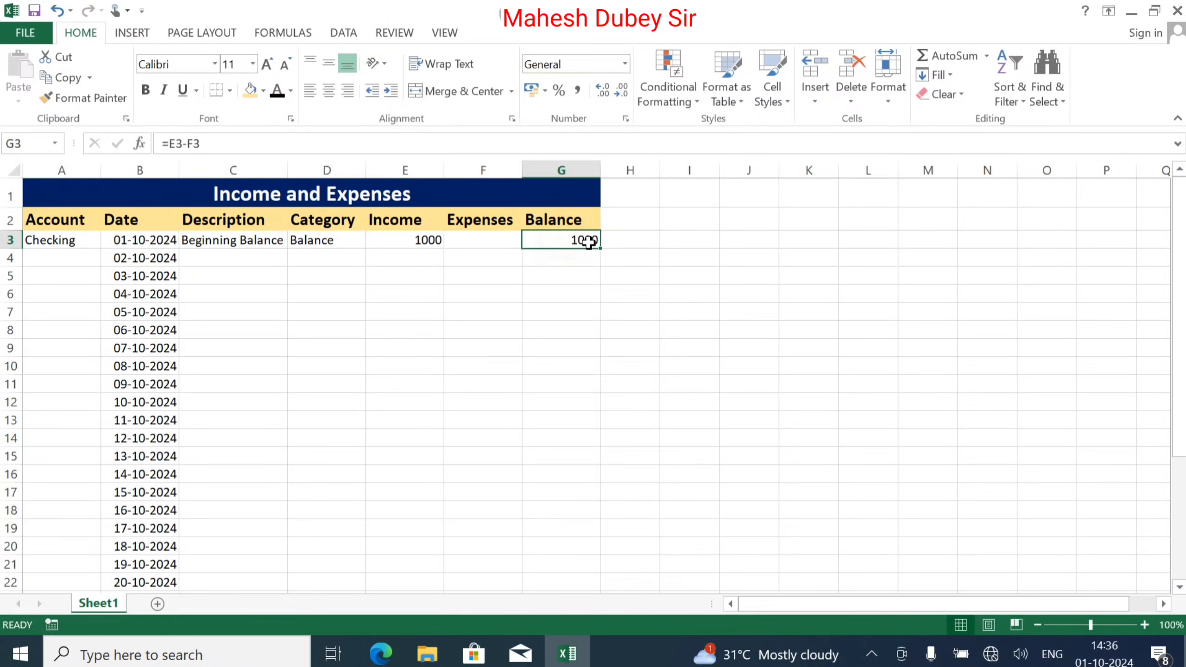
pyautogui.moveTo(603, 249); pyautogui.dragTo(598, 578)
pyautogui.scroll(4, 575, 490)
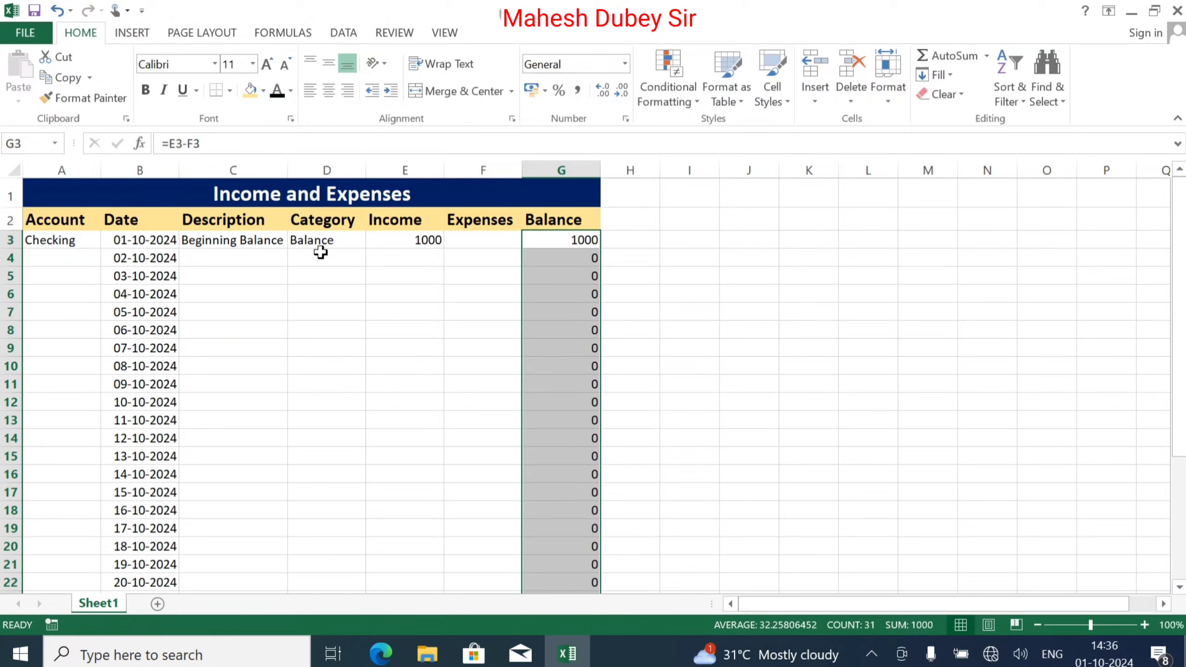
# - Enter Cash as the account in cell A4 and Beginning Balance as the description in cell C4
pyautogui.click(64, 259)
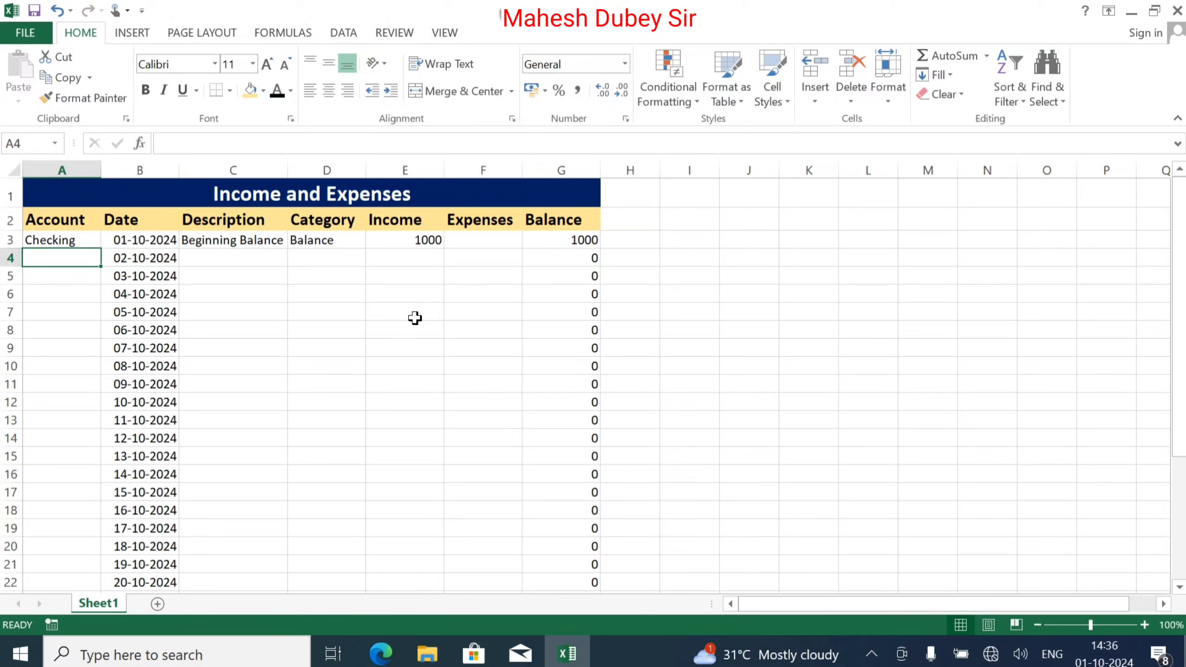
pyautogui.write('Cash')
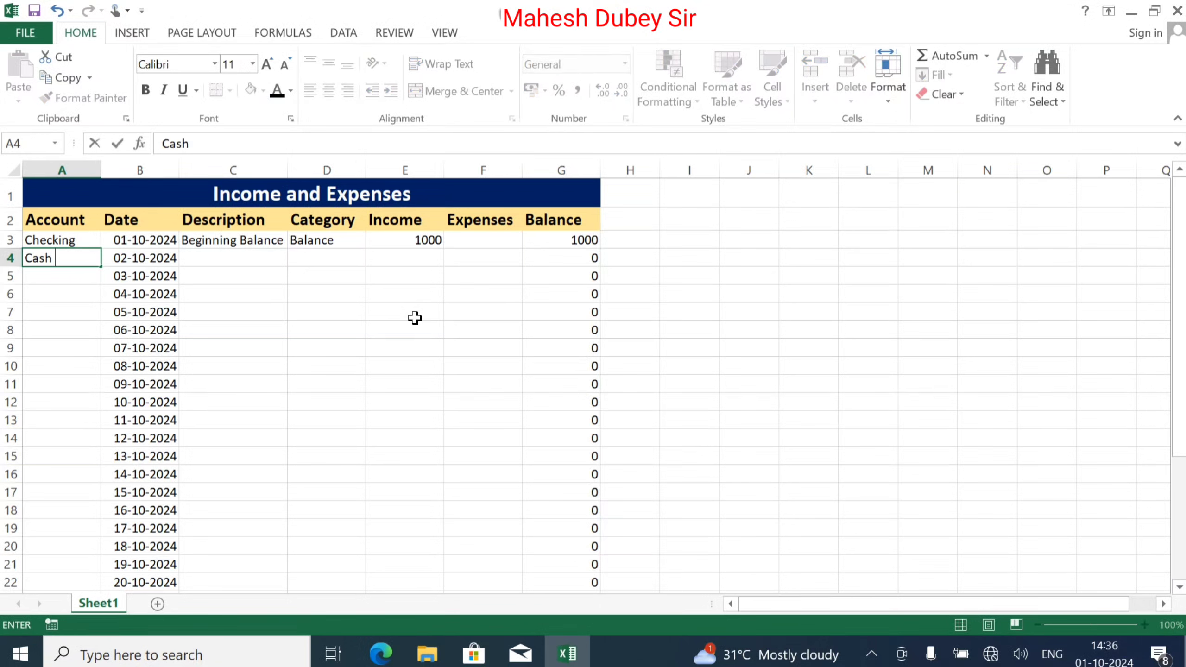
pyautogui.press('Tab')
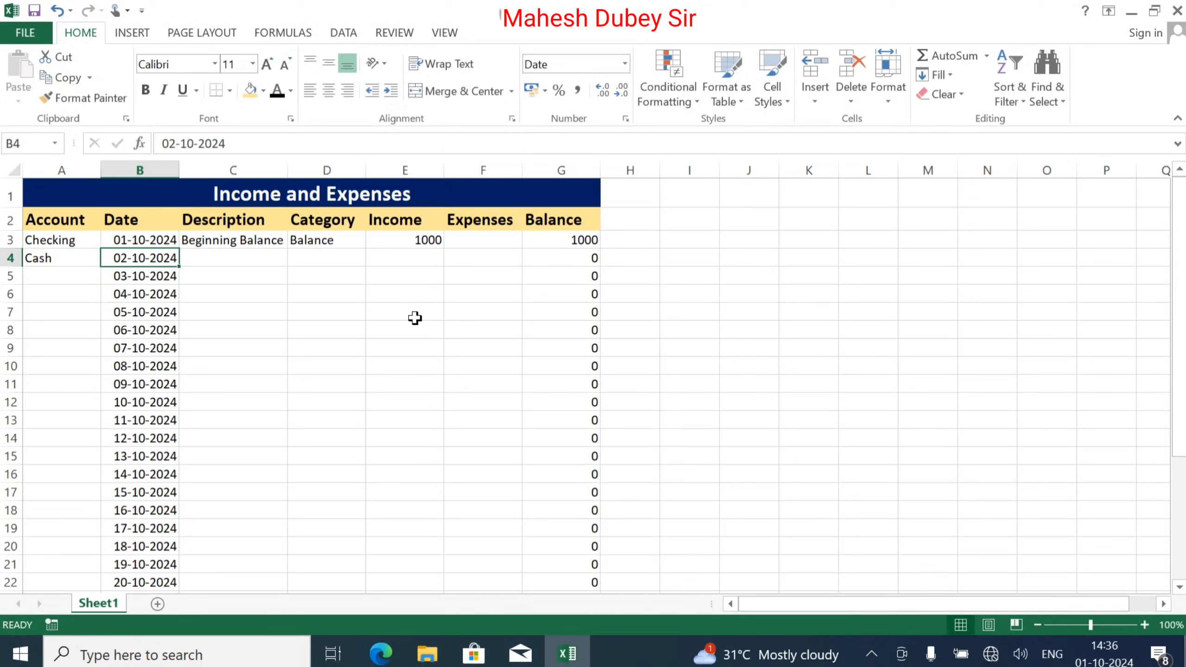
pyautogui.press('Tab')
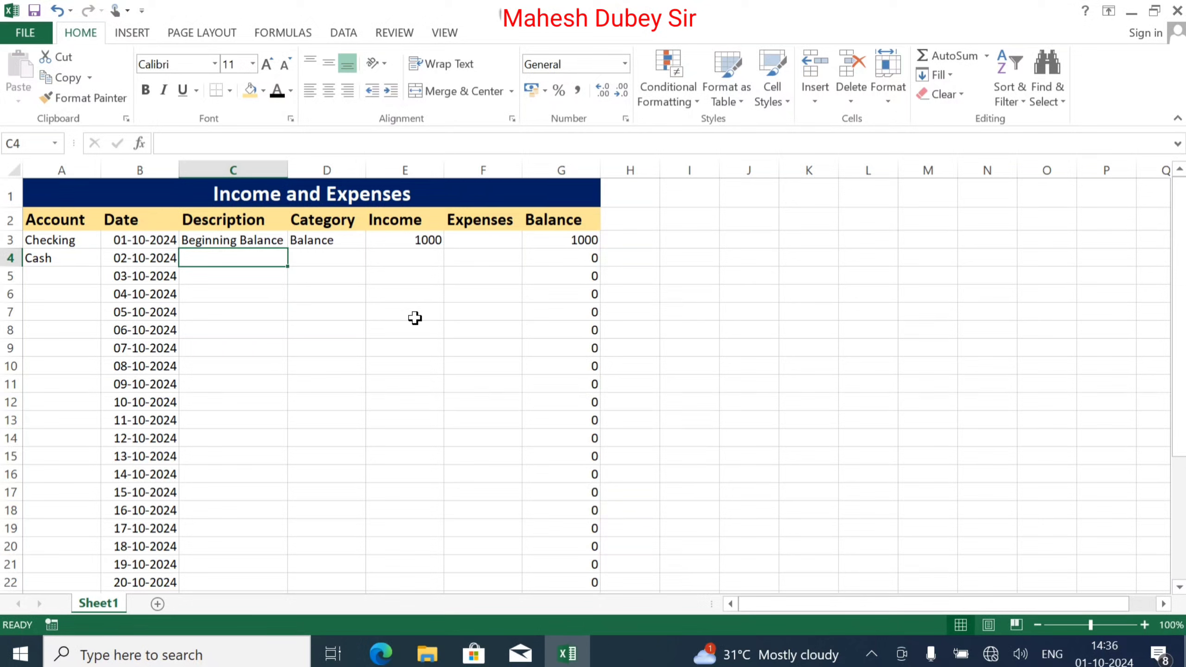
pyautogui.write('Beginning Balance')
pyautogui.press('Tab')
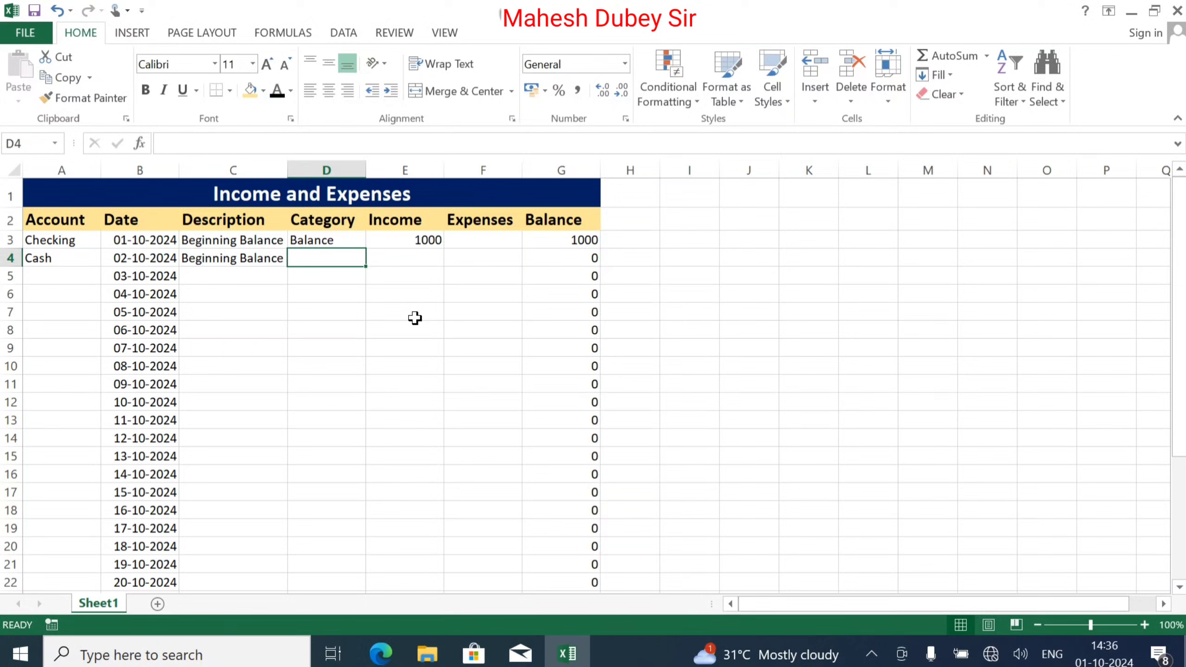
# - Copy the Balance category from the row above into D4 and enter 50 as the income in E4
pyautogui.hotkey('ctrl', 'd')
pyautogui.click(426, 267)
pyautogui.write('50')
pyautogui.press('Tab')
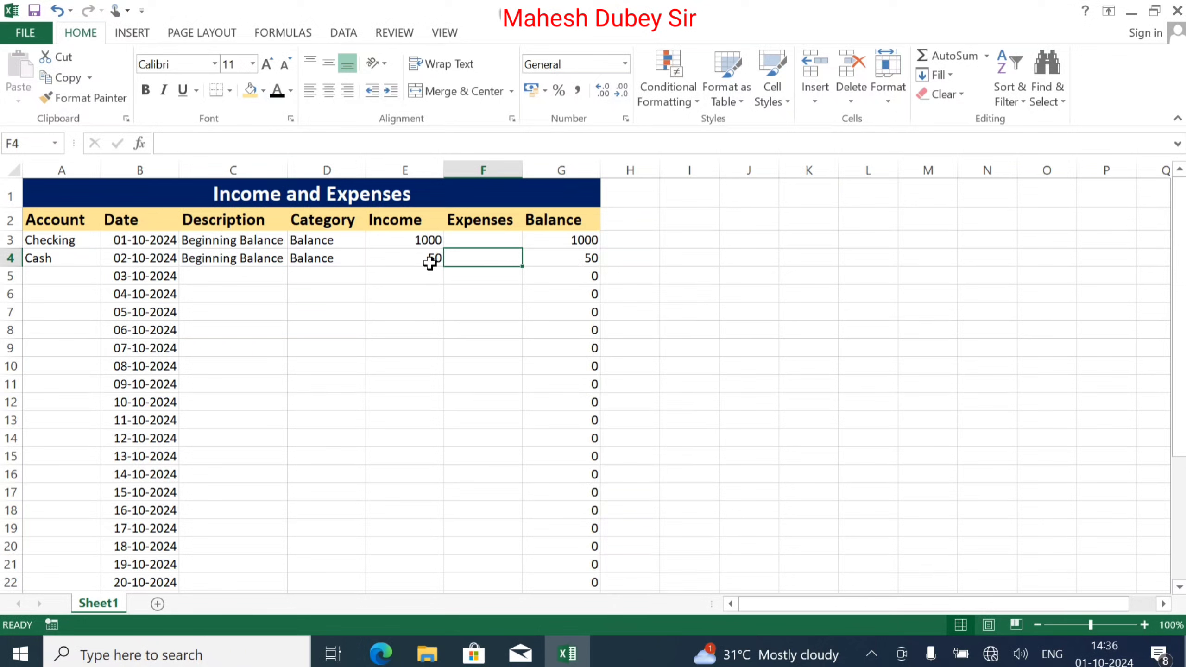
pyautogui.click(589, 266)
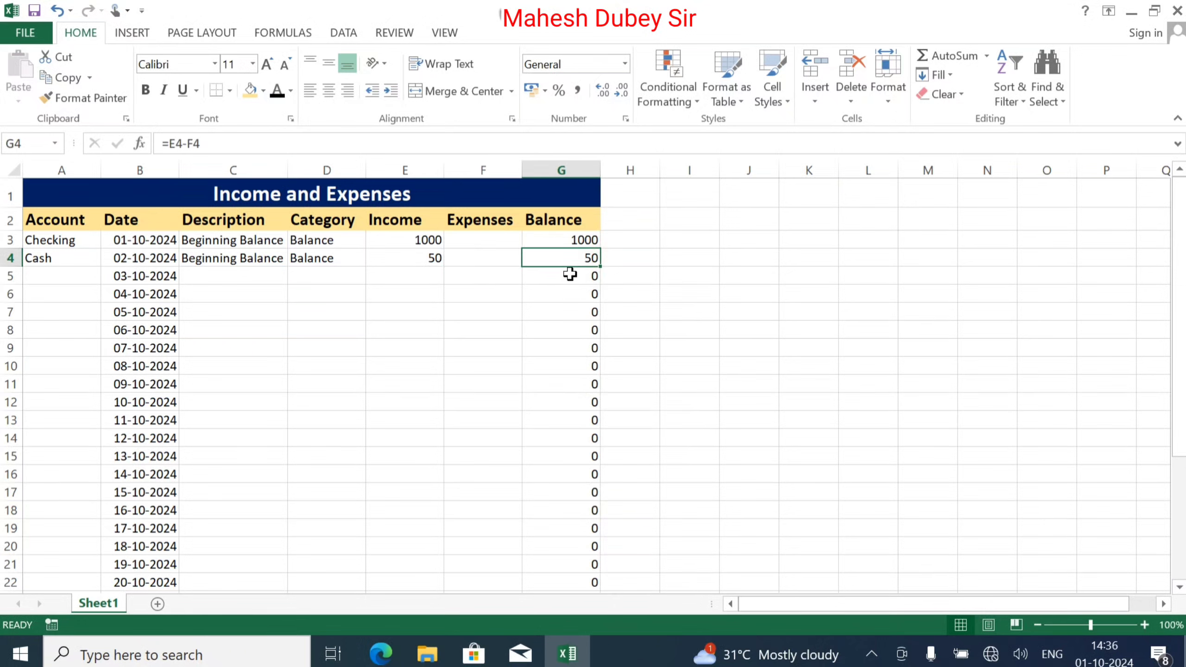
# - Replace the formula in G4 with the running balance =G3+E4-F4
pyautogui.write('=')
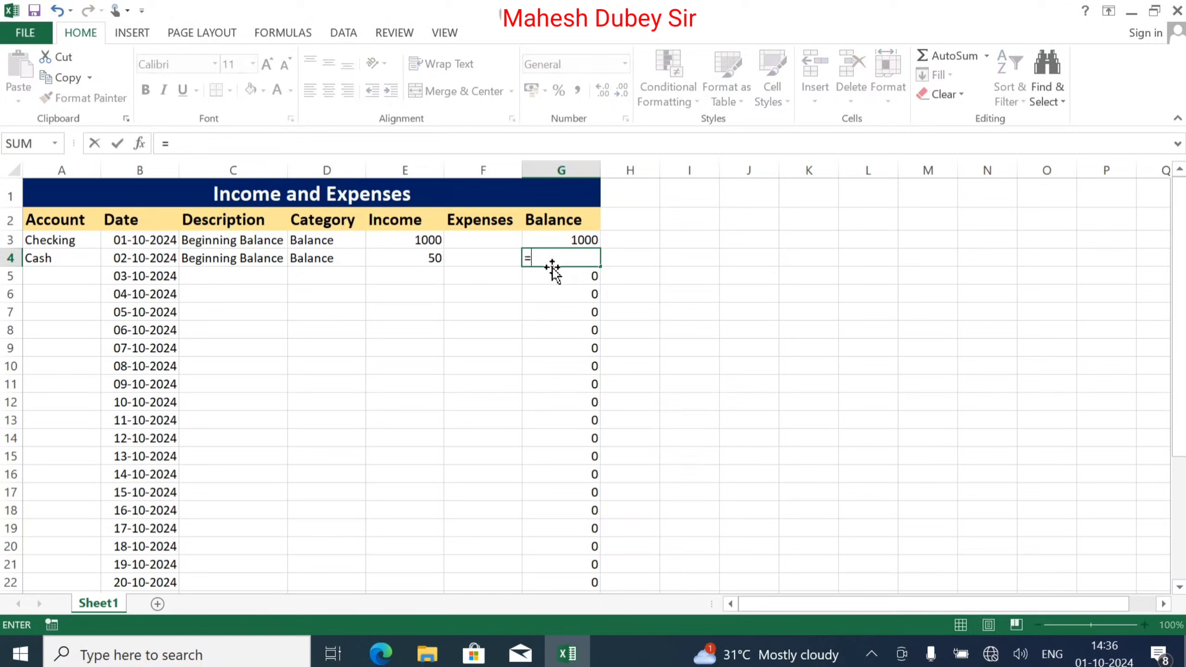
pyautogui.click(564, 244)
pyautogui.write('+')
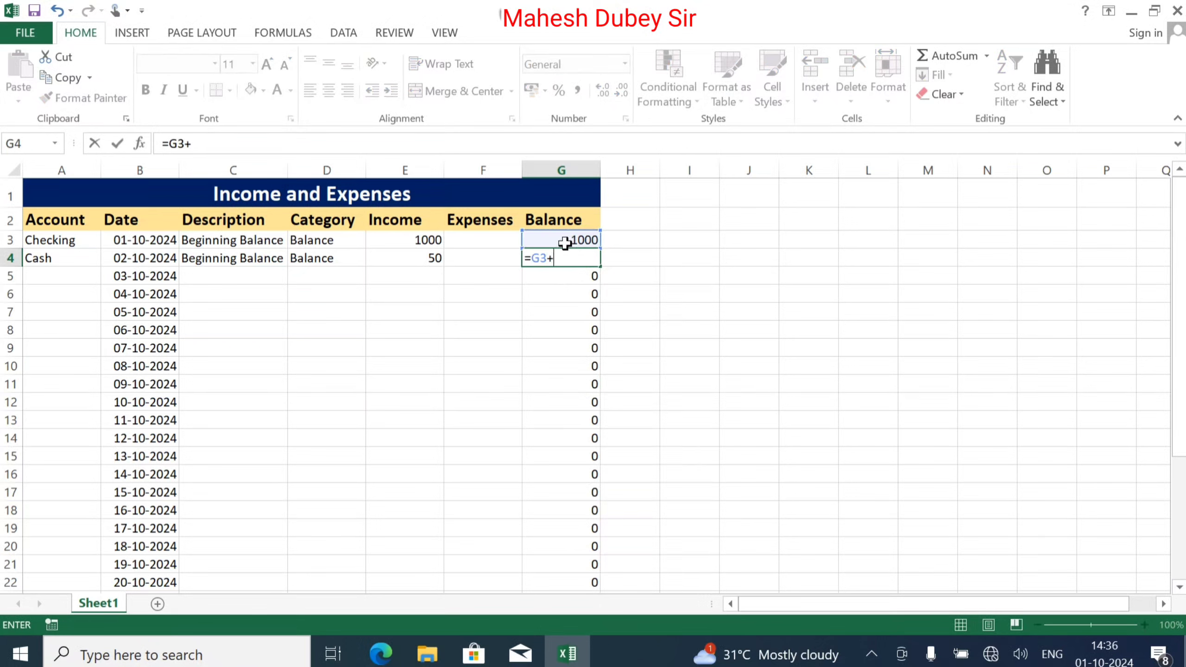
pyautogui.click(409, 260)
pyautogui.write('-')
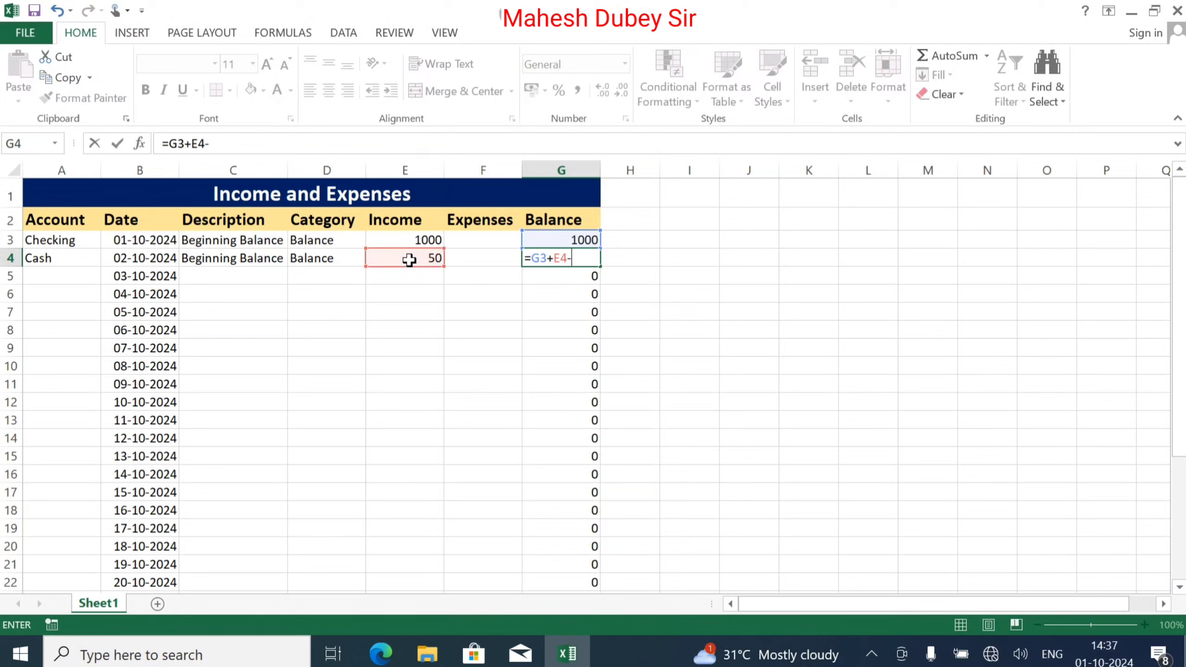
pyautogui.click(484, 260)
pyautogui.press('Return')
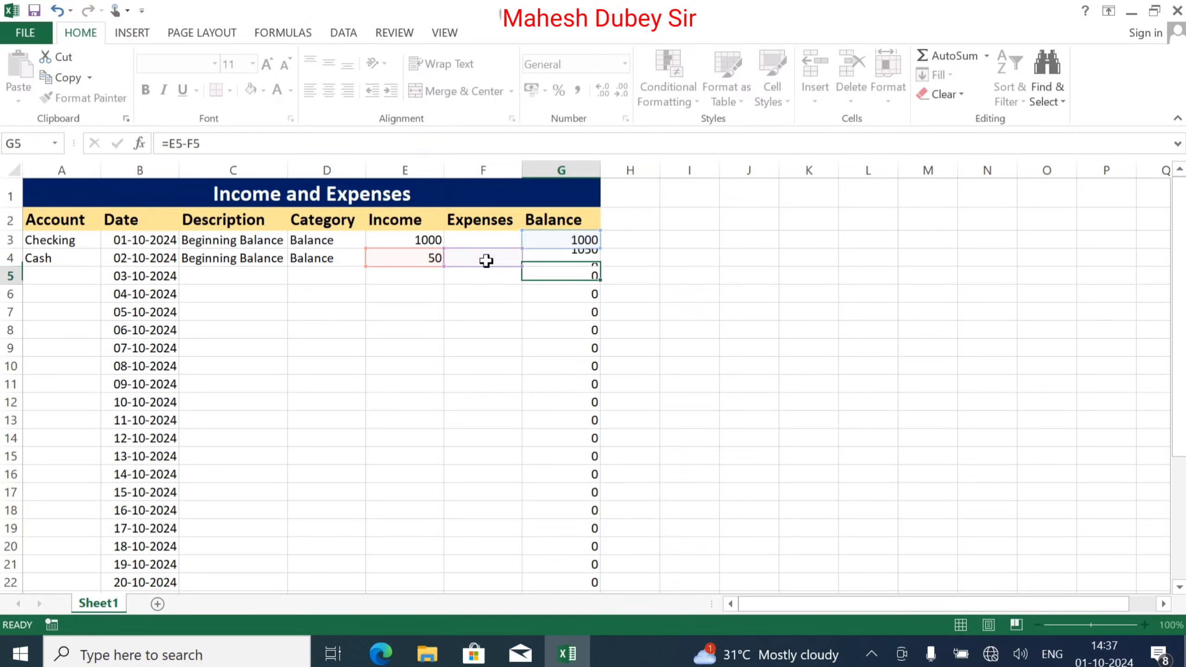
# - Fill the running balance formula from G4 down to row 33
pyautogui.click(589, 262)
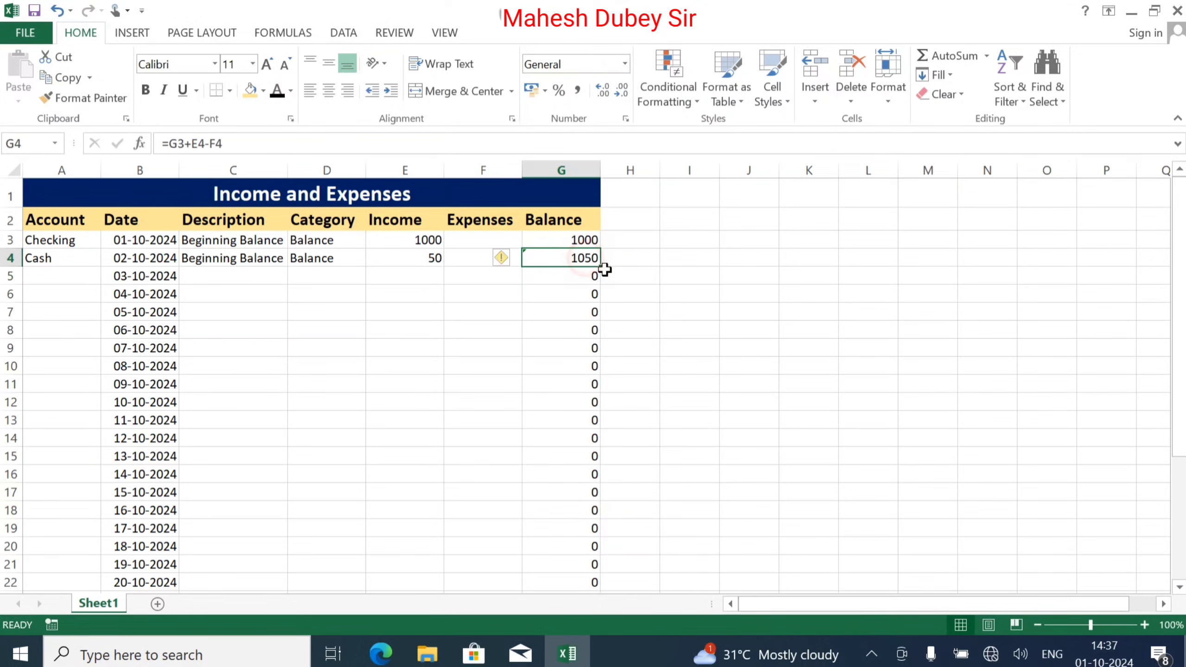
pyautogui.moveTo(602, 267); pyautogui.dragTo(611, 552)
pyautogui.scroll(4, 484, 405)
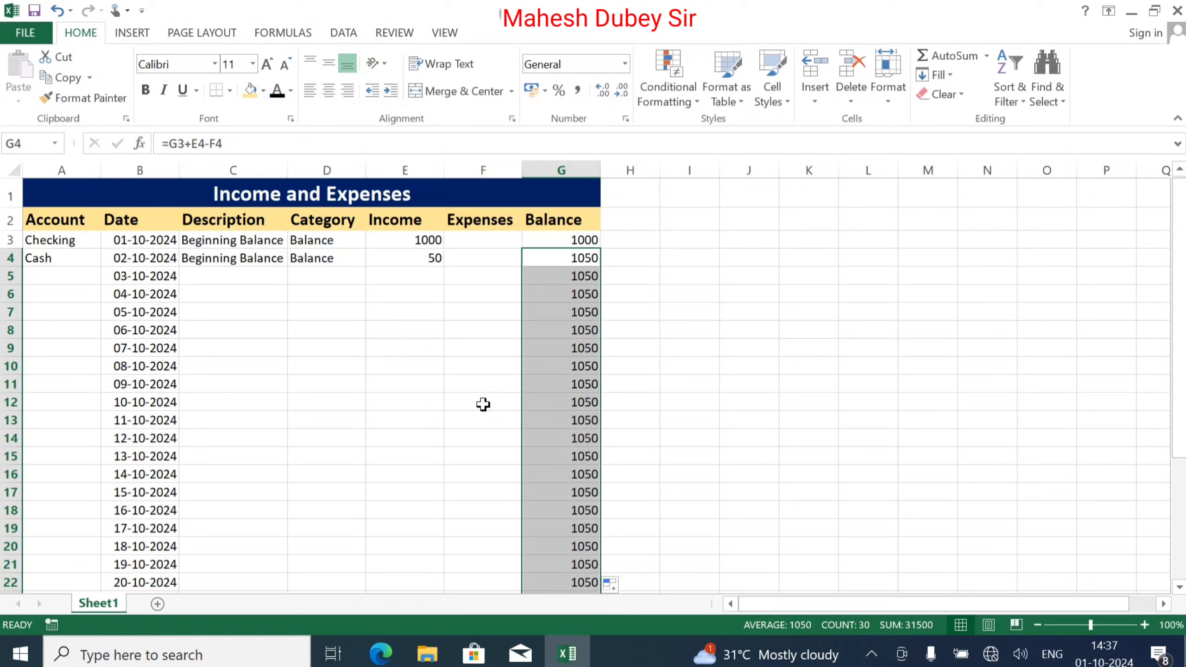
pyautogui.click(395, 313)
# - Enter Credit as the account in A5 and Beginning Balance as the description in C5
pyautogui.click(59, 277)
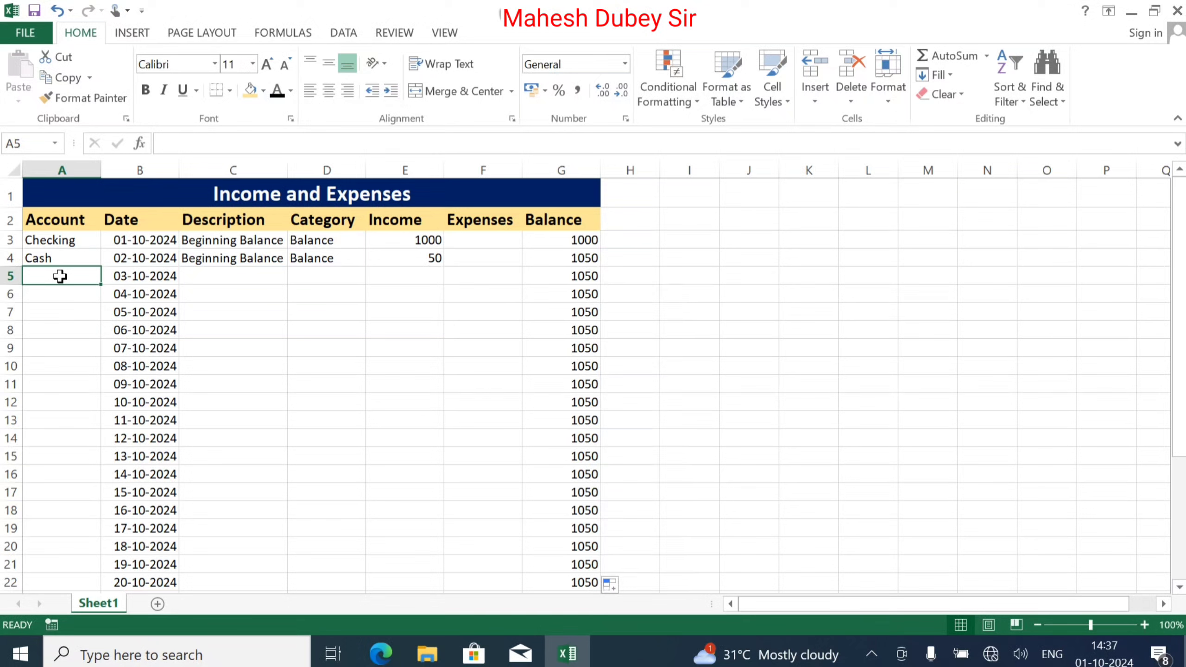
pyautogui.write('Crea')
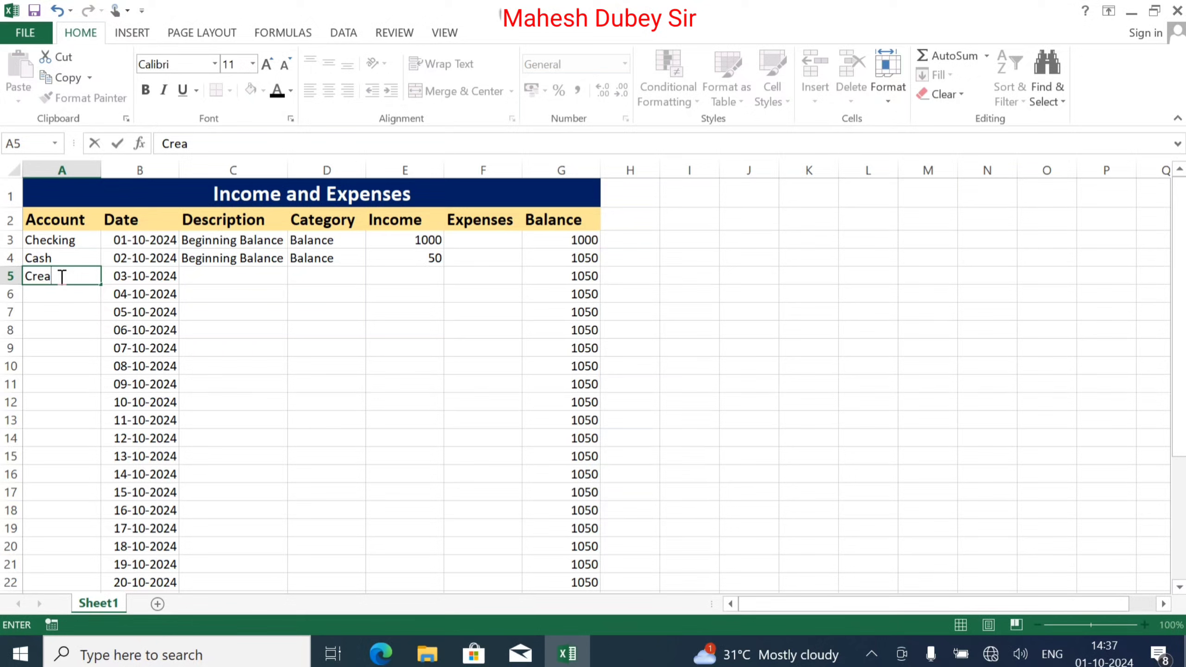
pyautogui.press('BackSpace')
pyautogui.write('dit')
pyautogui.press('Tab')
pyautogui.press('Tab')
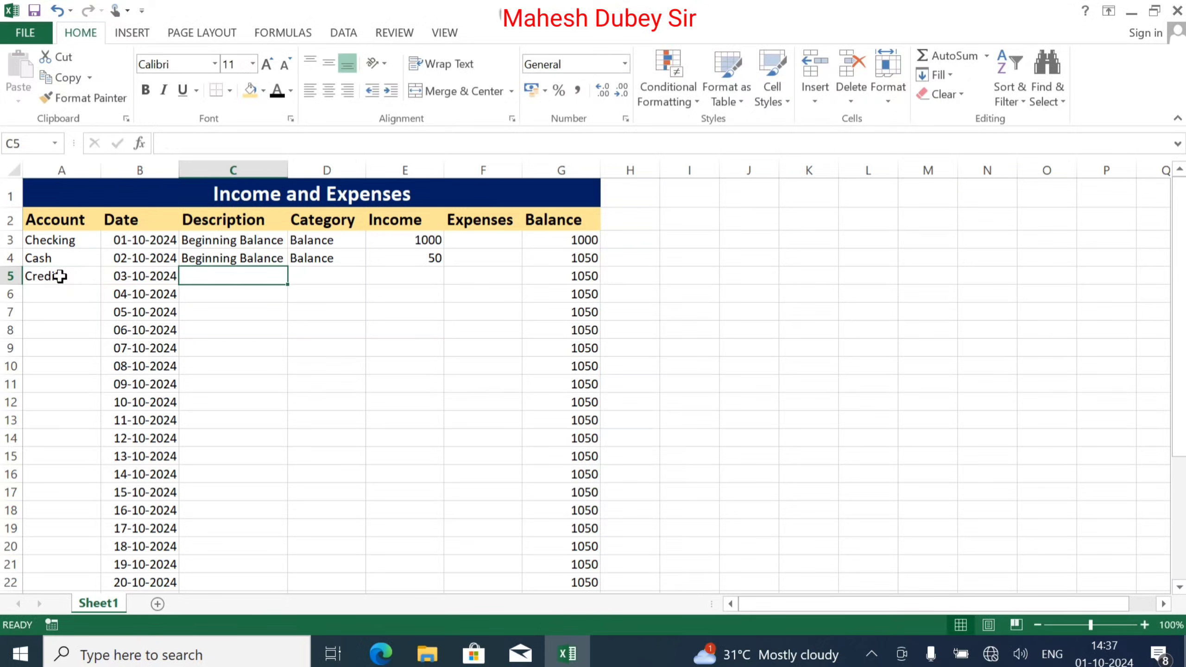
pyautogui.write('Beginning Balance')
pyautogui.press('Tab')
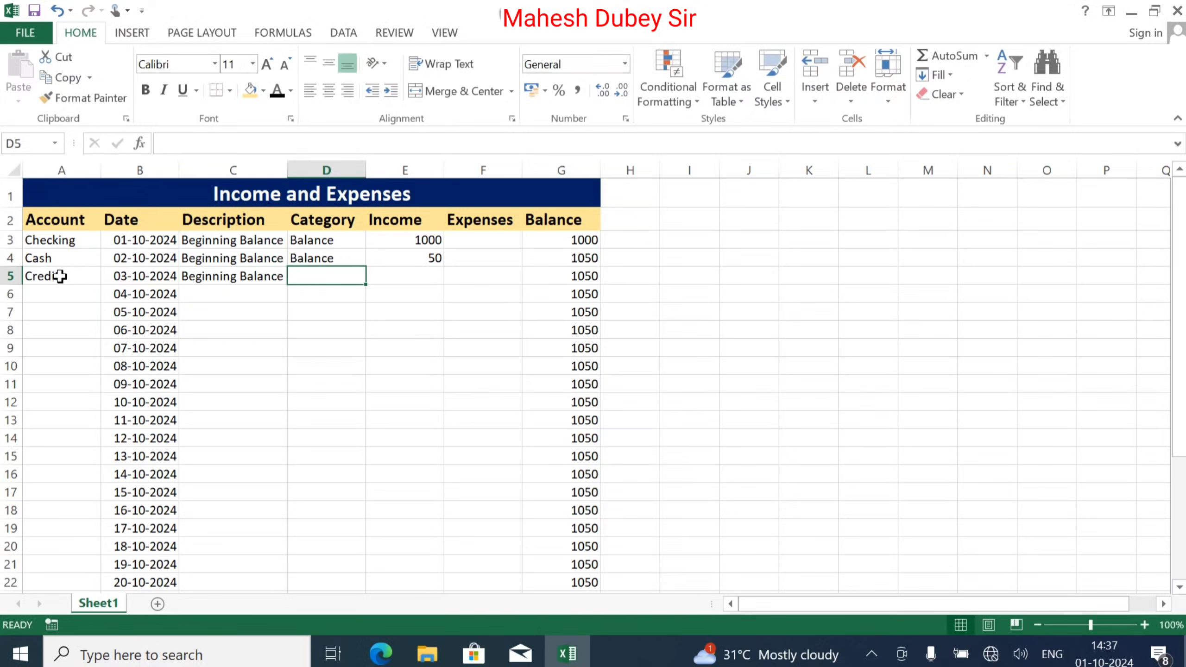
# - Enter Balance as the category in D5 and 200 as the expense in F5
pyautogui.write('Balance')
pyautogui.press('Tab')
pyautogui.press('Tab')
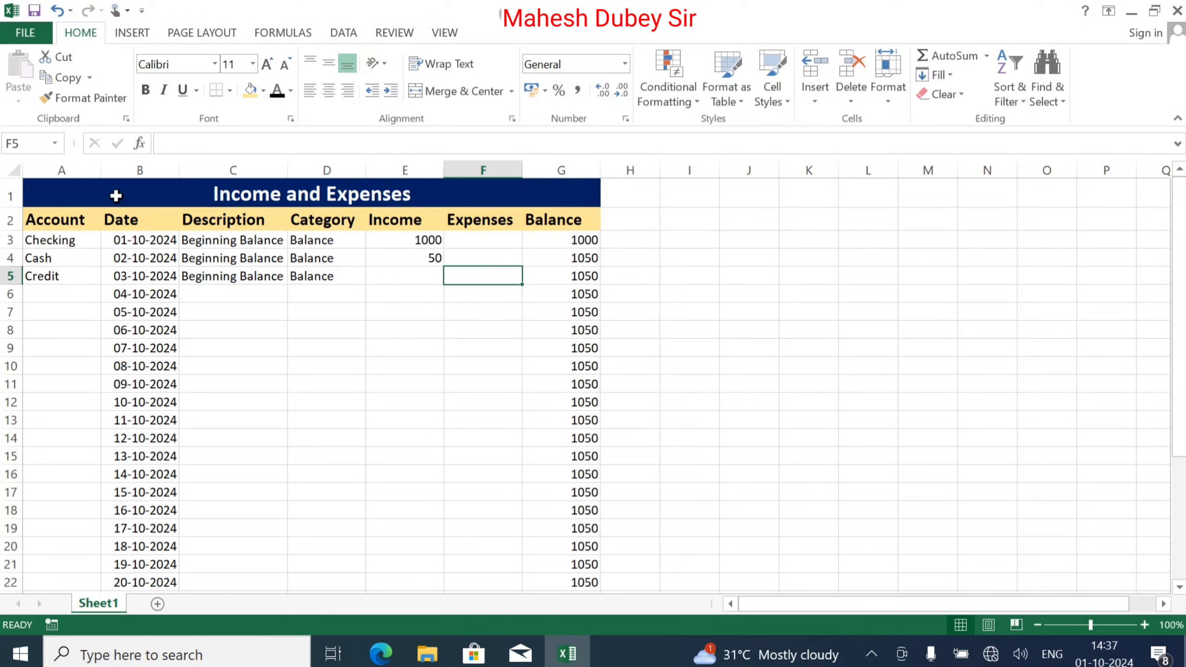
pyautogui.write('200')
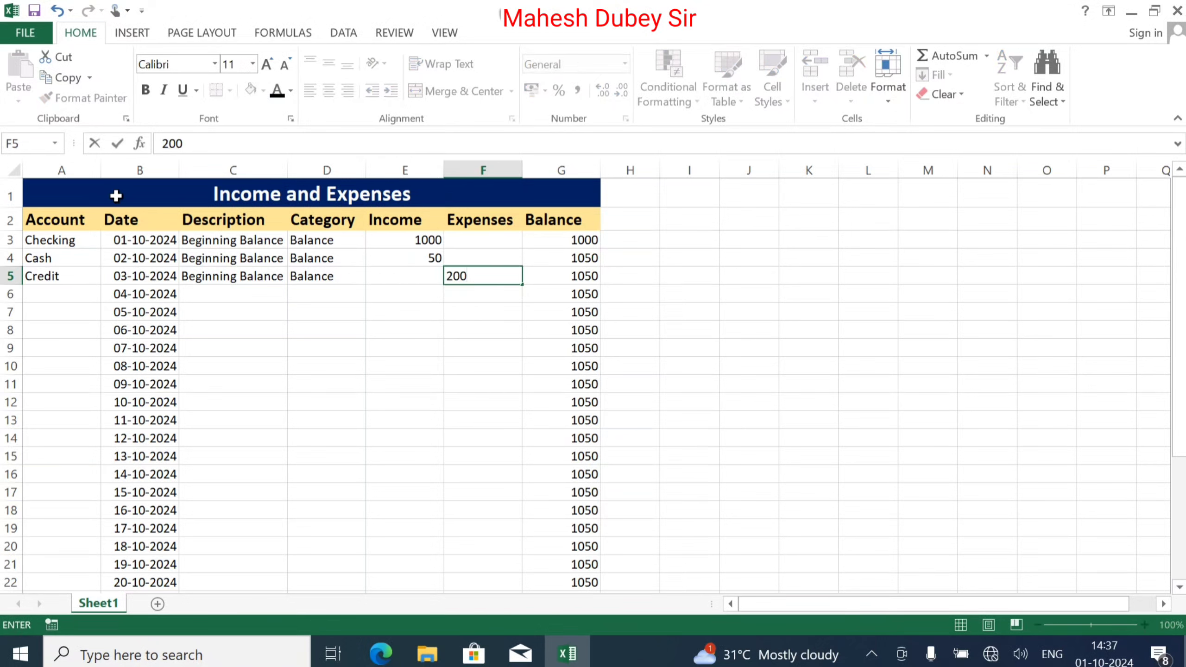
pyautogui.press('Return')
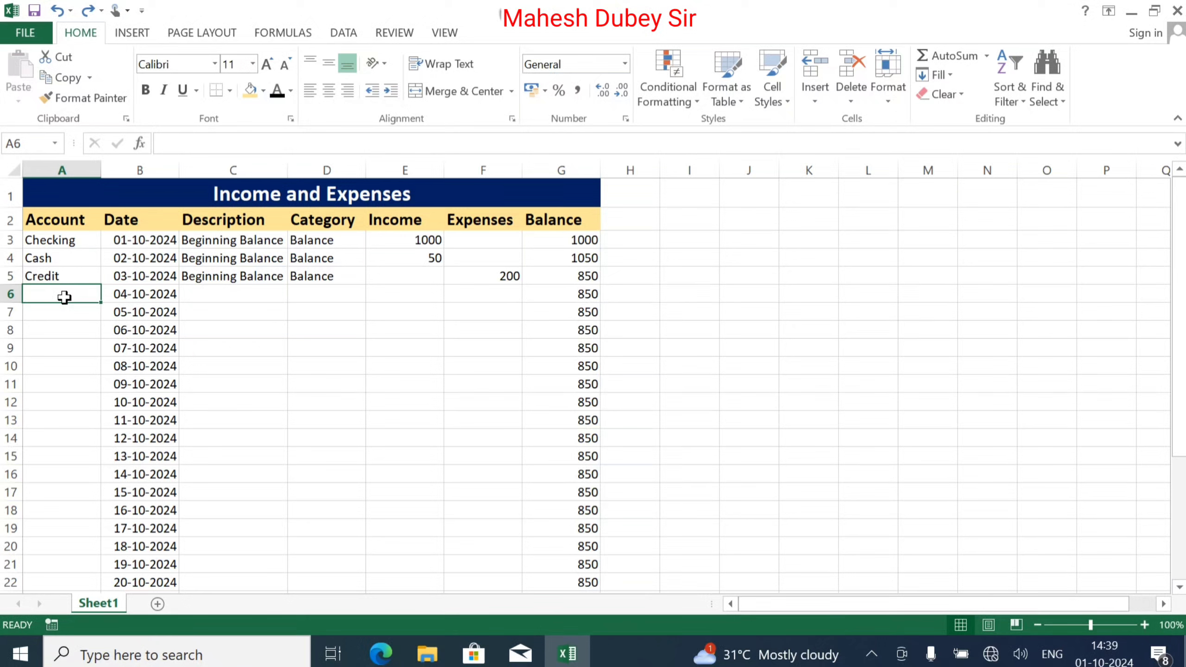
# - Enter Debit as the account in A6 and copy the Beginning Balance description from the row above into C6
pyautogui.write('De')
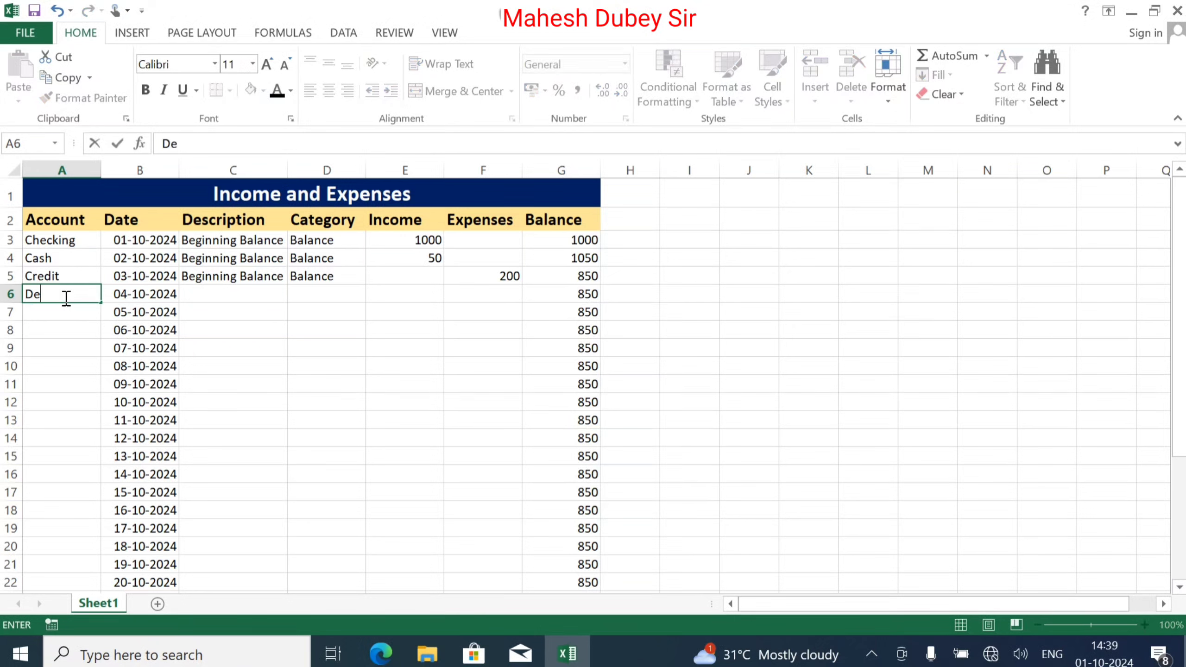
pyautogui.write('bit')
pyautogui.press('Tab')
pyautogui.press('Tab')
pyautogui.hotkey('ctrl', 'd')
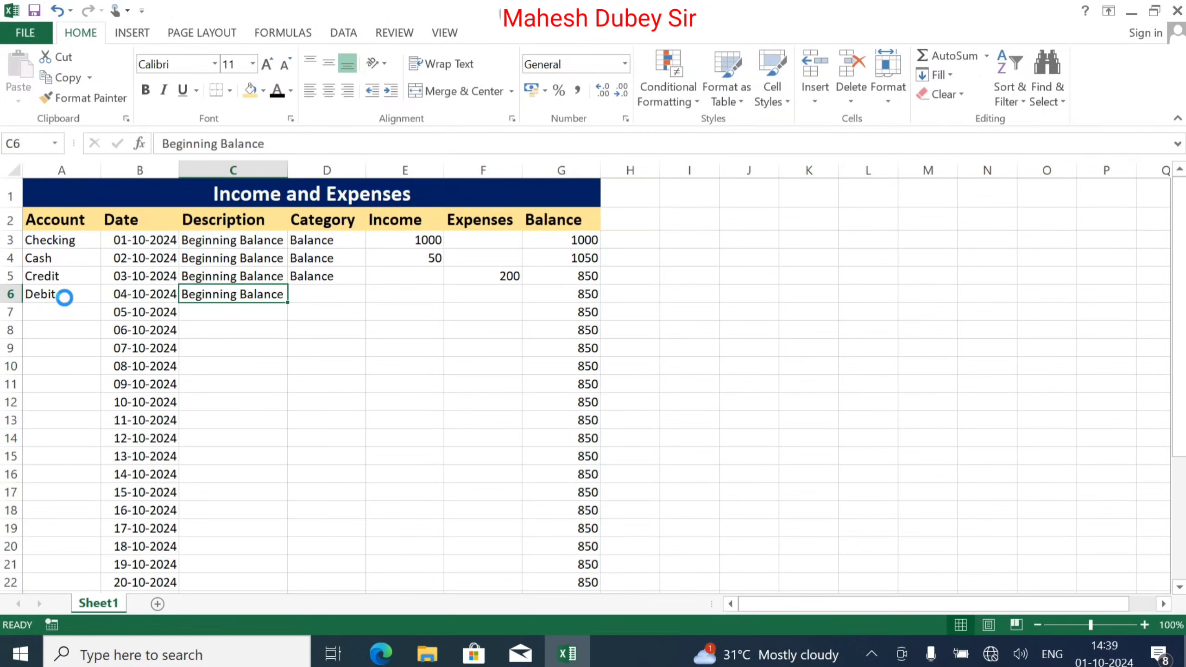
pyautogui.hotkey('ctrl', 's')
pyautogui.press('Escape')
# - Copy the Balance category from the row above into D6 and enter 500 as the income in E6
pyautogui.press('Tab')
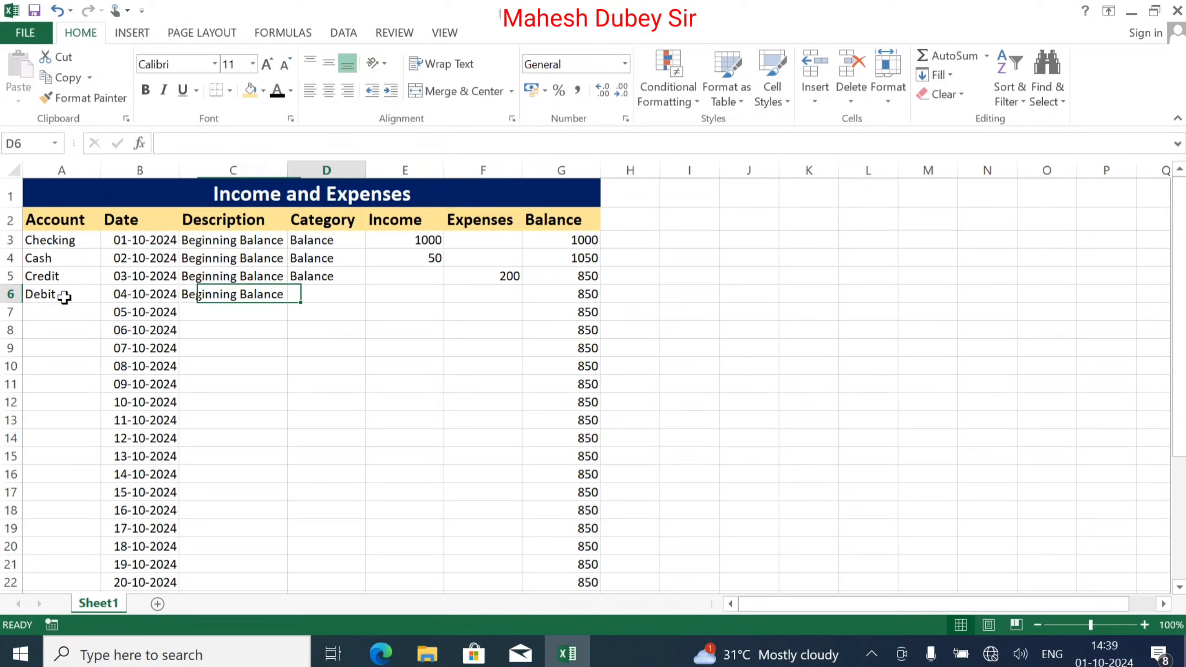
pyautogui.hotkey('ctrl', 'd')
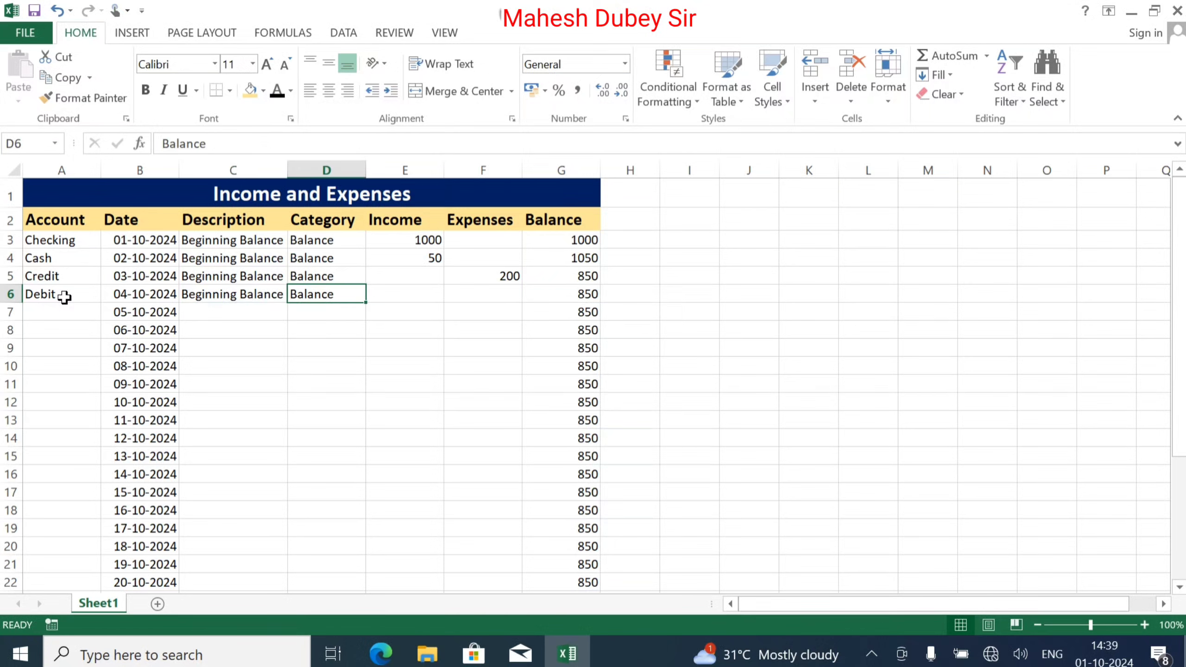
pyautogui.press('Tab')
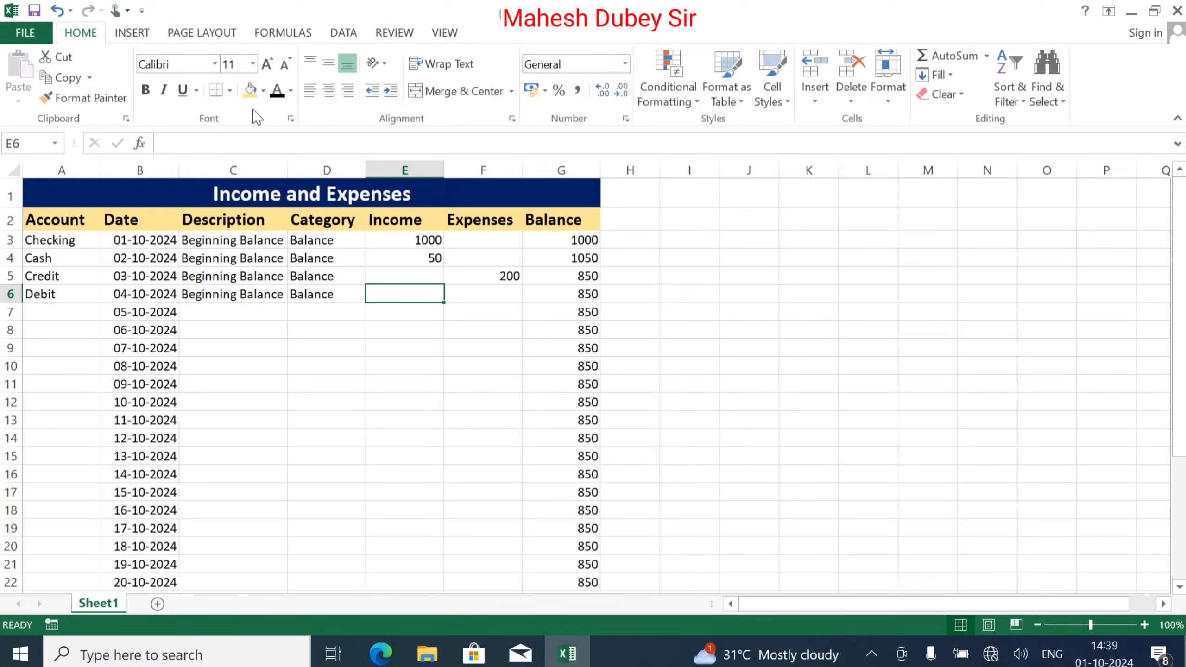
pyautogui.write('500')
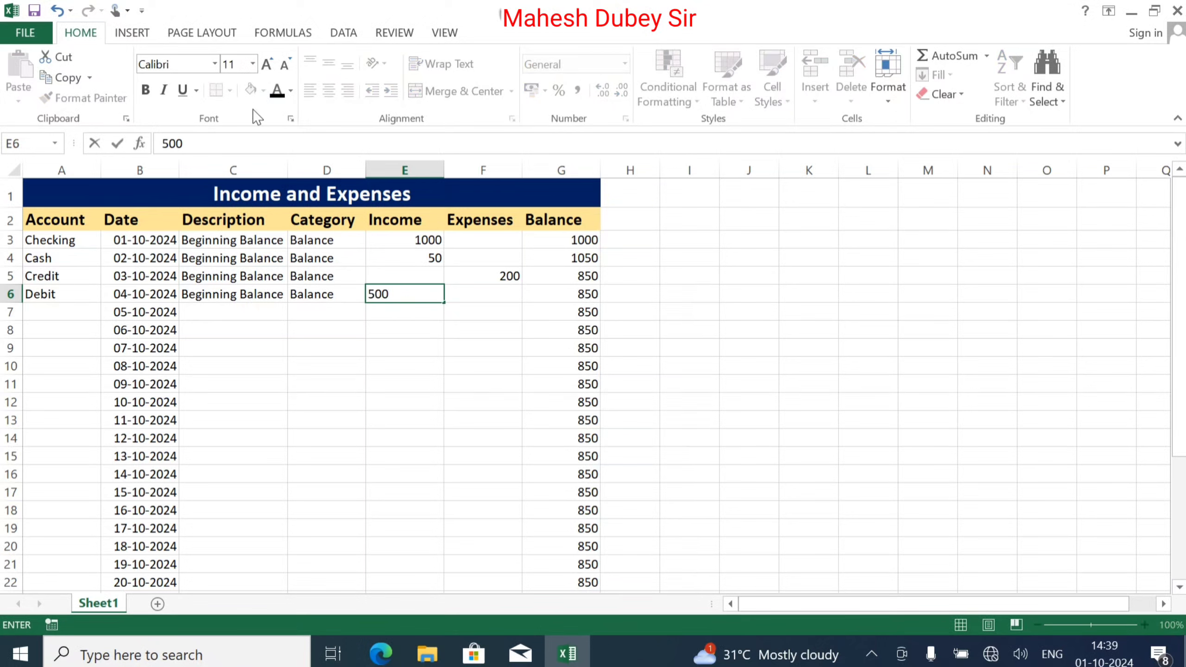
pyautogui.press('Tab')
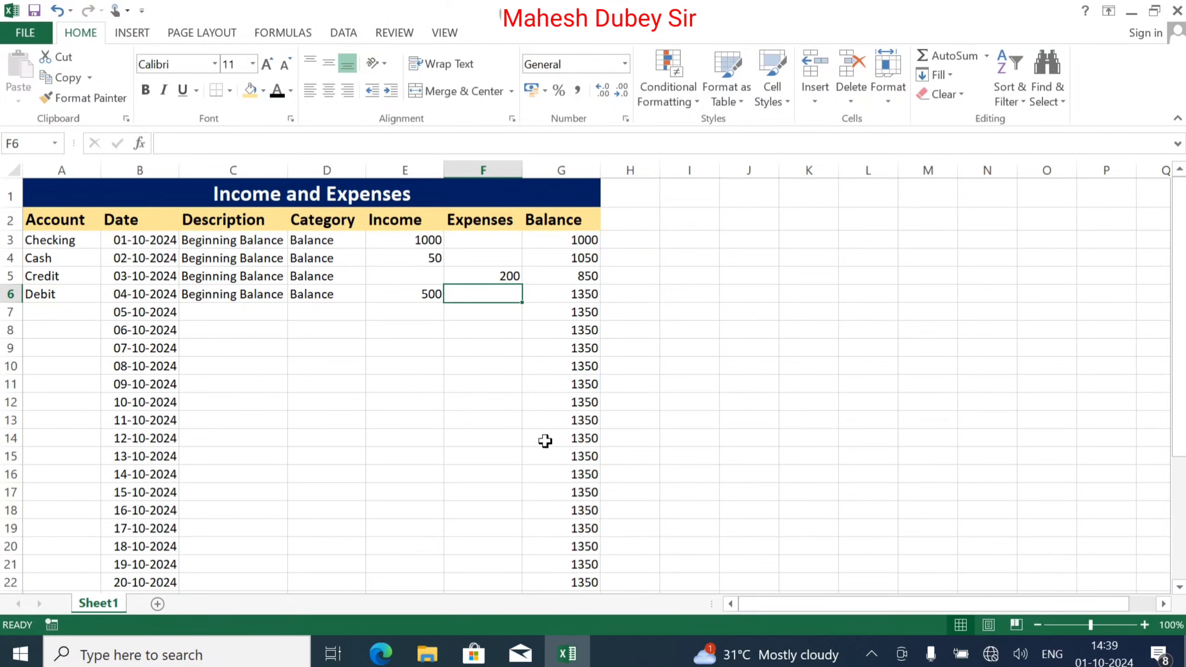
# - Apply All Borders to the whole table, from the title in A1 to G33
pyautogui.moveTo(63, 196); pyautogui.dragTo(140, 494)
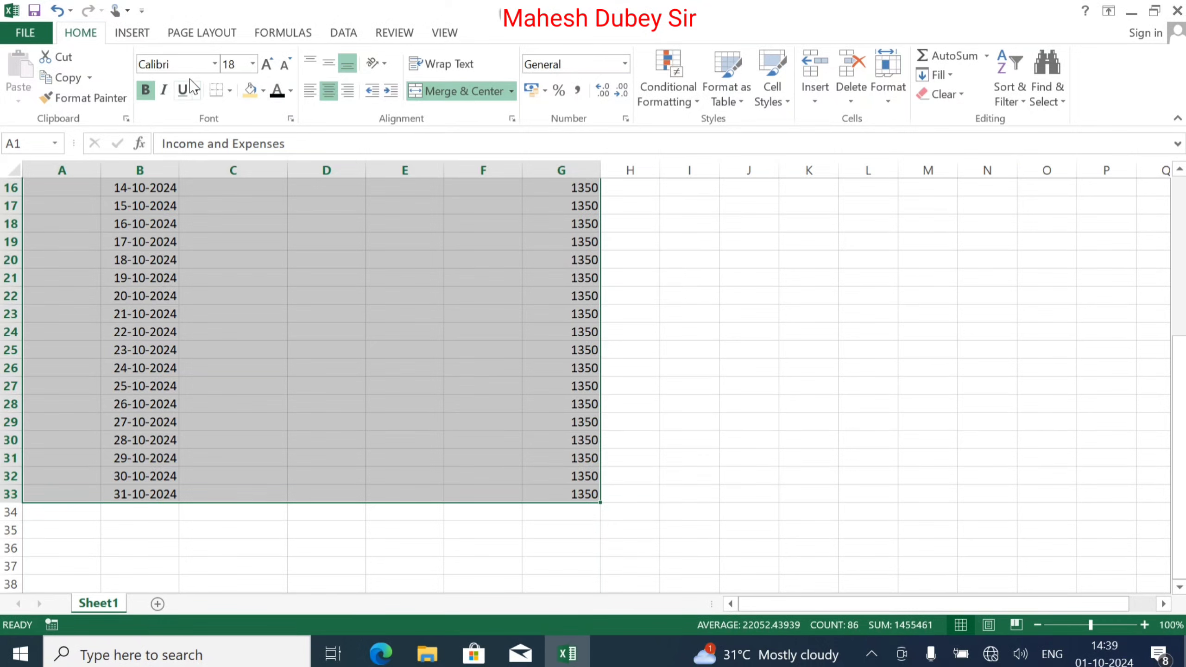
pyautogui.click(229, 91)
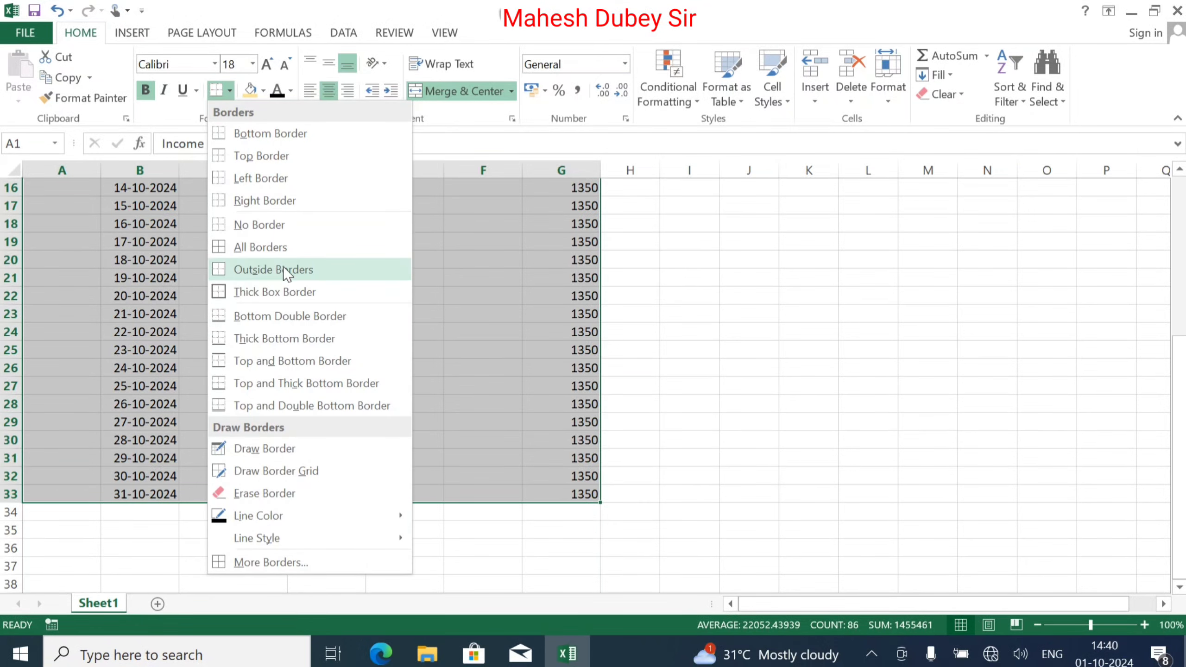
pyautogui.click(260, 247)
pyautogui.scroll(6, 233, 238)
pyautogui.scroll(-6, 327, 467)
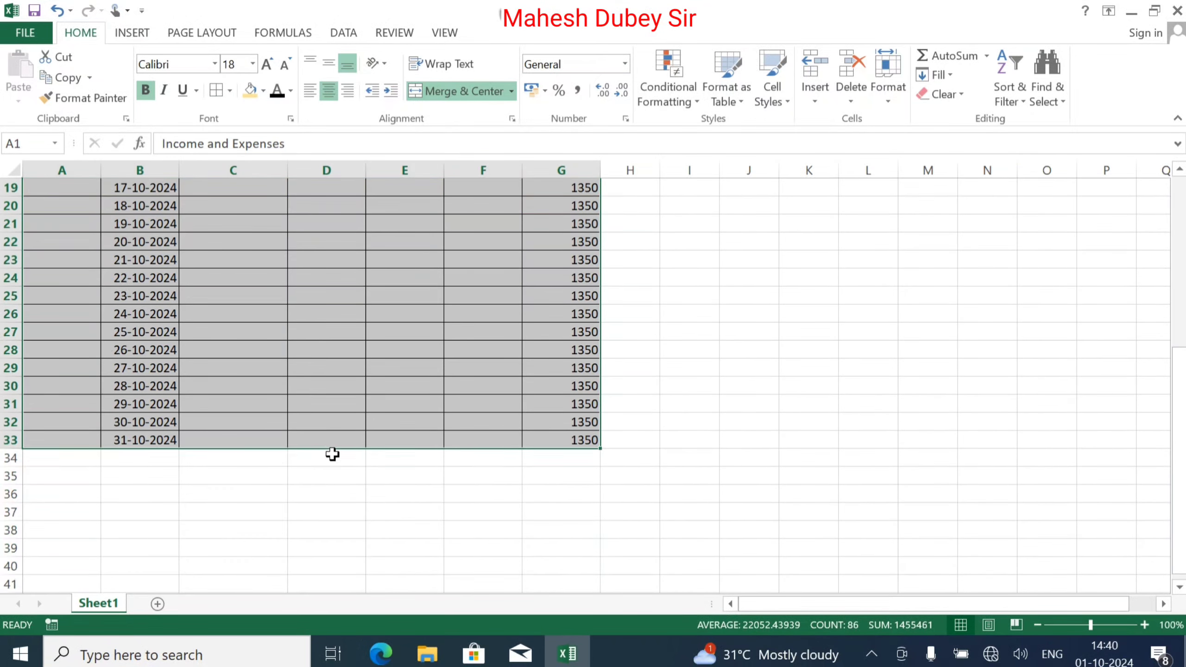
# - Apply a Thick Box Border around A34:G34, the row directly below the last date
pyautogui.scroll(-2, 333, 454)
pyautogui.moveTo(55, 349); pyautogui.dragTo(549, 355)
pyautogui.click(229, 90)
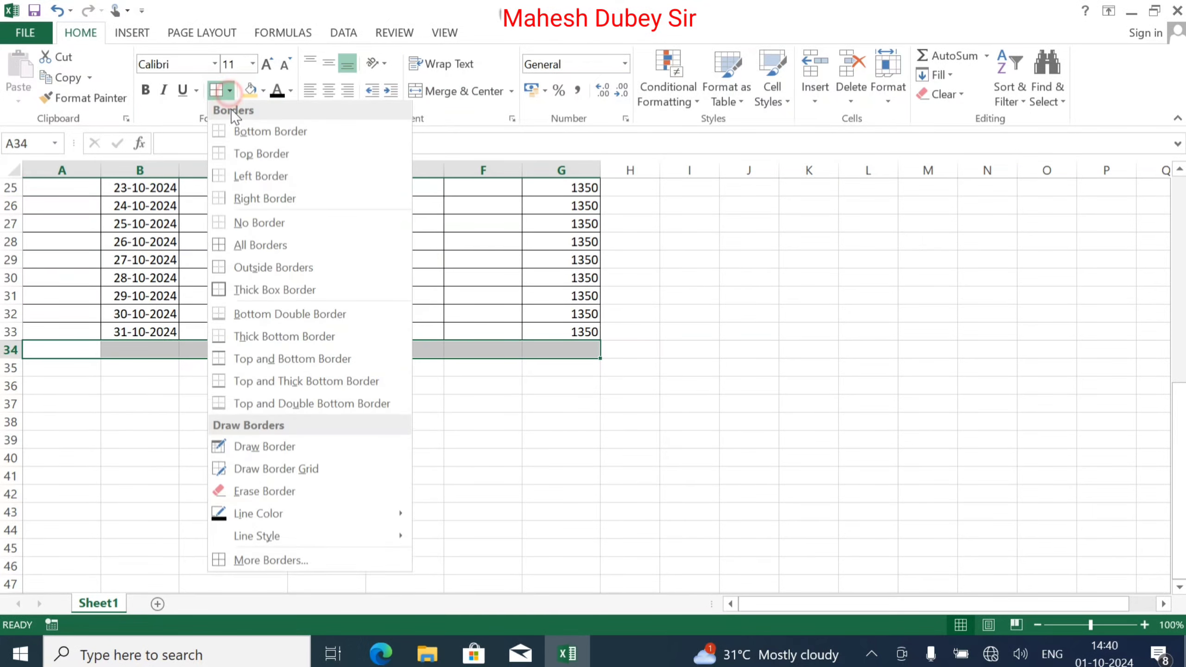
pyautogui.click(261, 290)
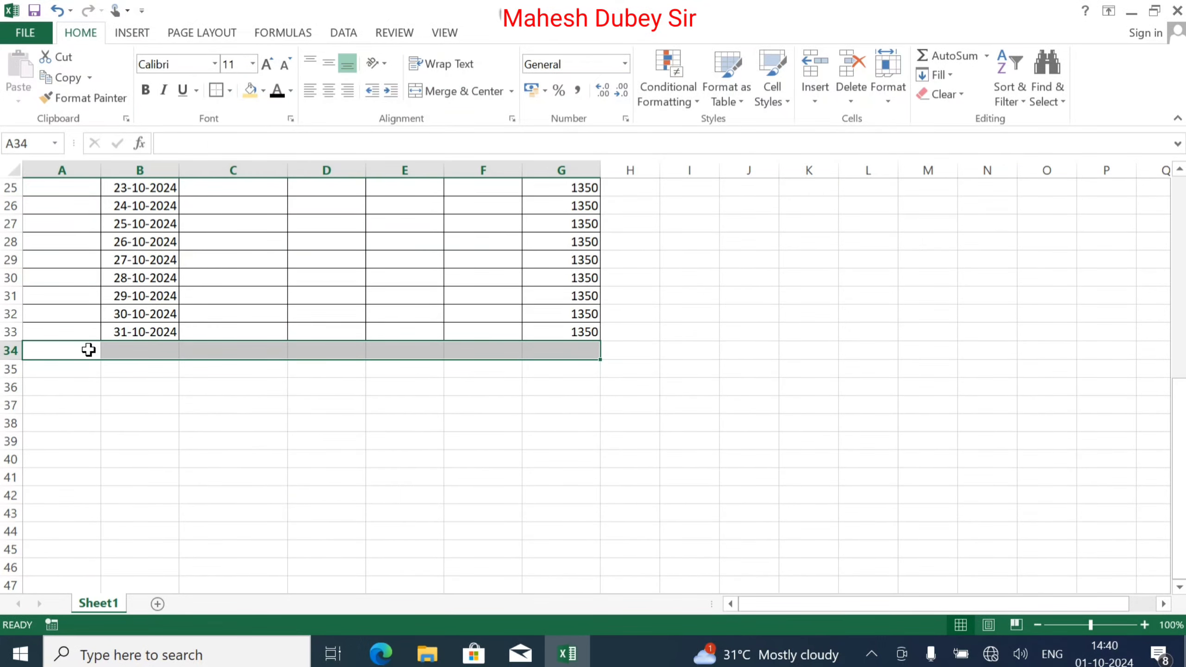
# - Merge and center cells A34:F34 and enter the label Balance in the merged cell
pyautogui.moveTo(88, 349); pyautogui.dragTo(467, 347)
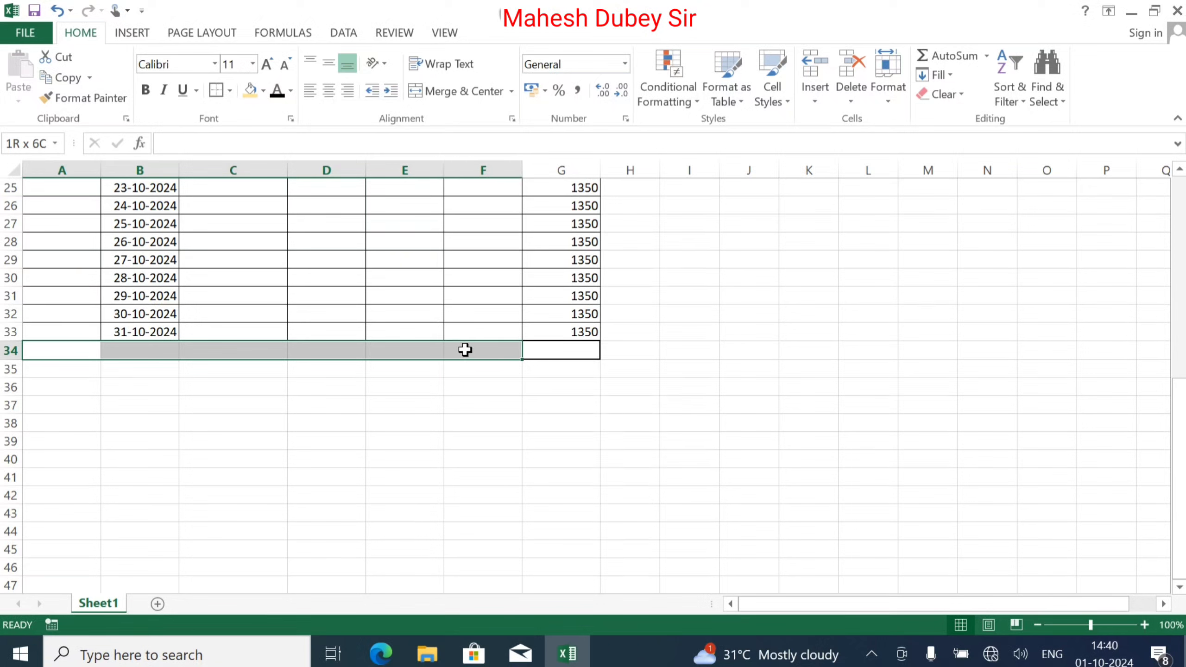
pyautogui.click(450, 91)
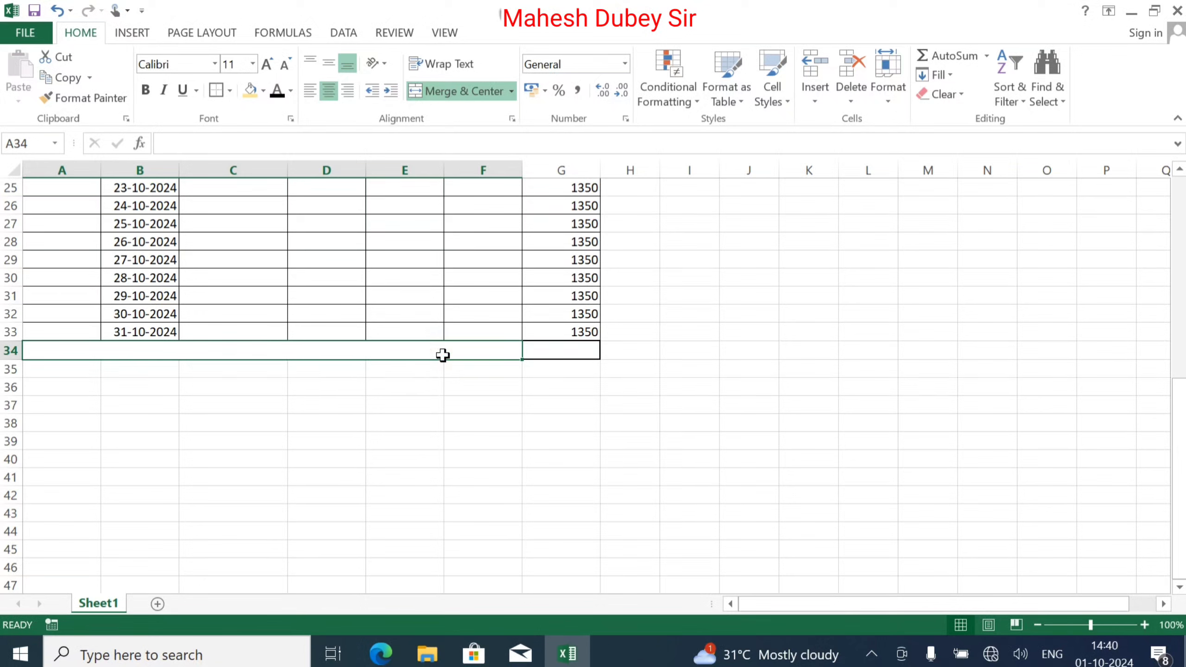
pyautogui.write('Balance')
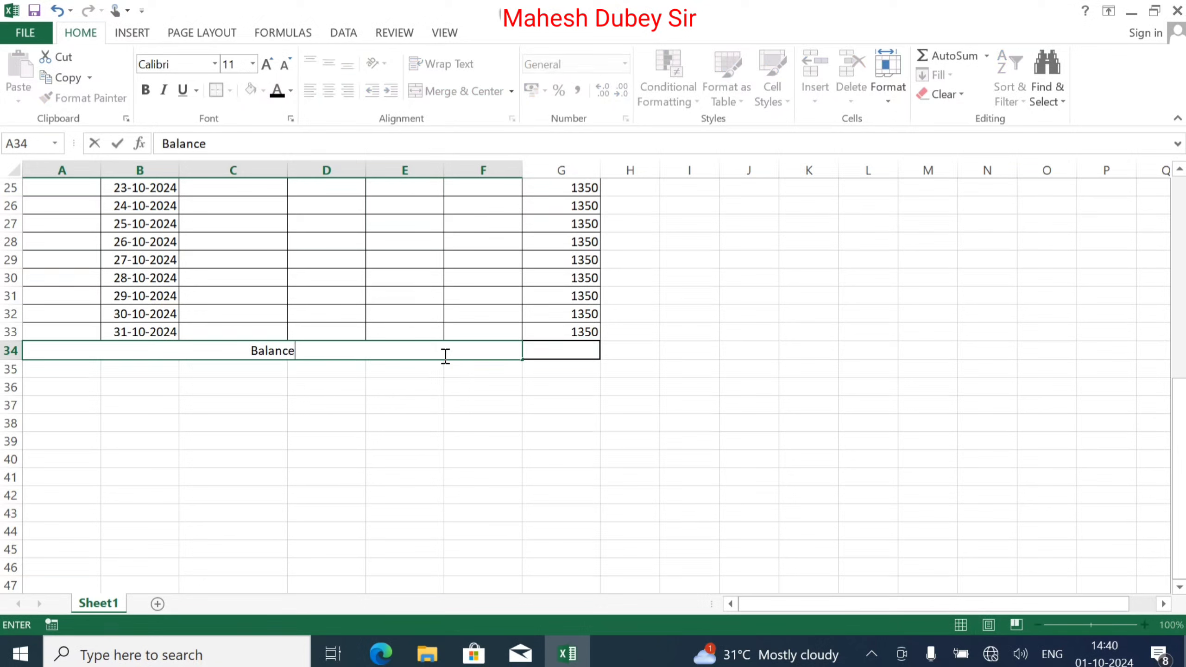
pyautogui.press('Tab')
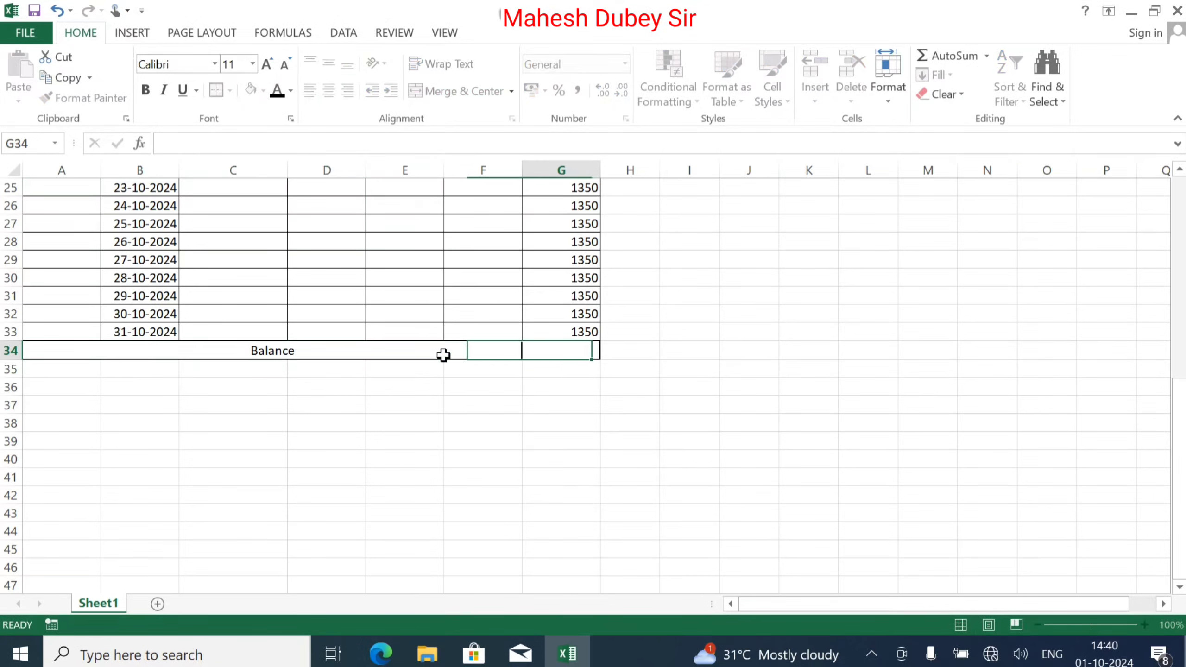
# - Enter the formula =G33 in G34 to carry over the last running balance
pyautogui.write('=')
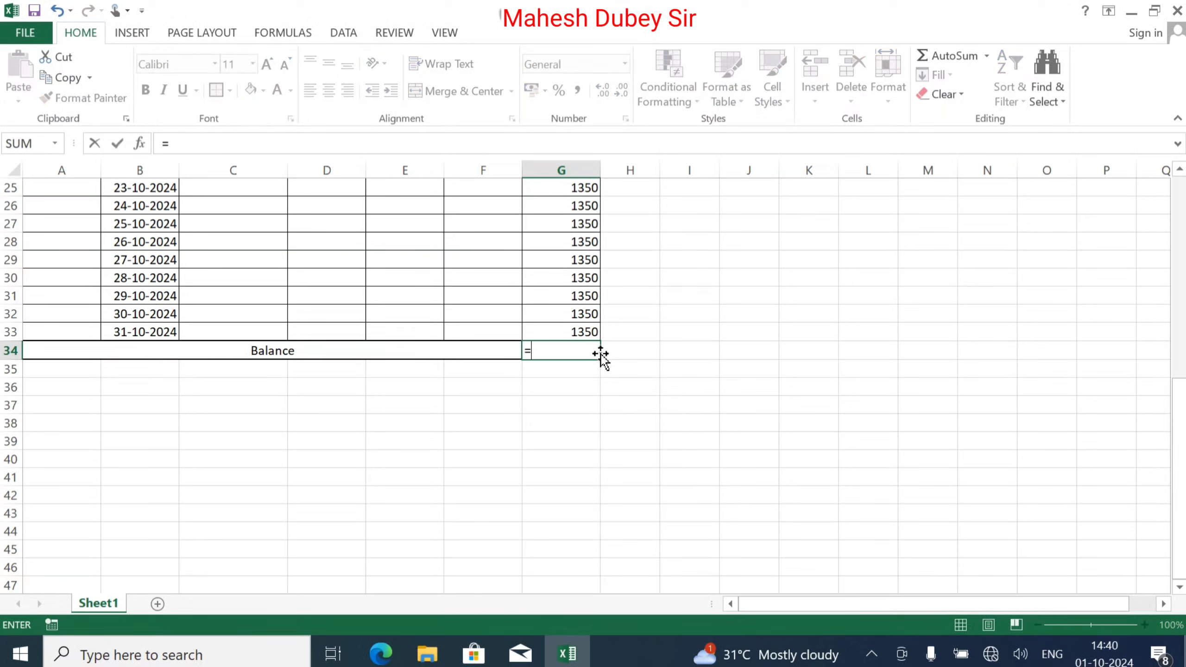
pyautogui.click(586, 333)
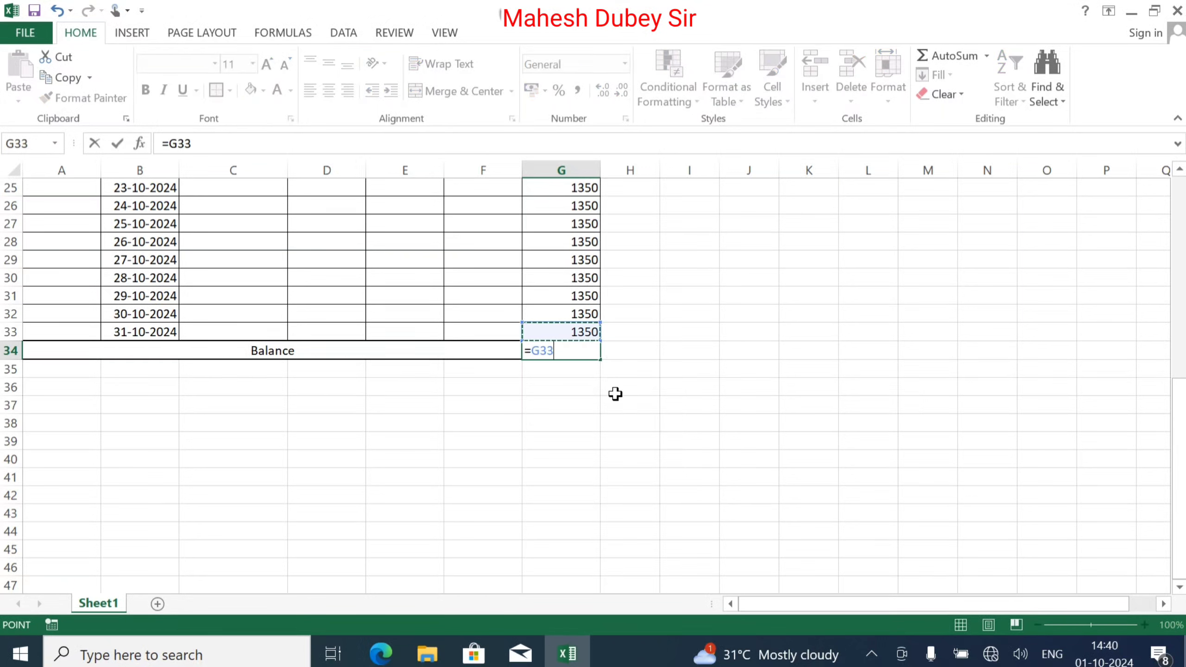
pyautogui.press('Return')
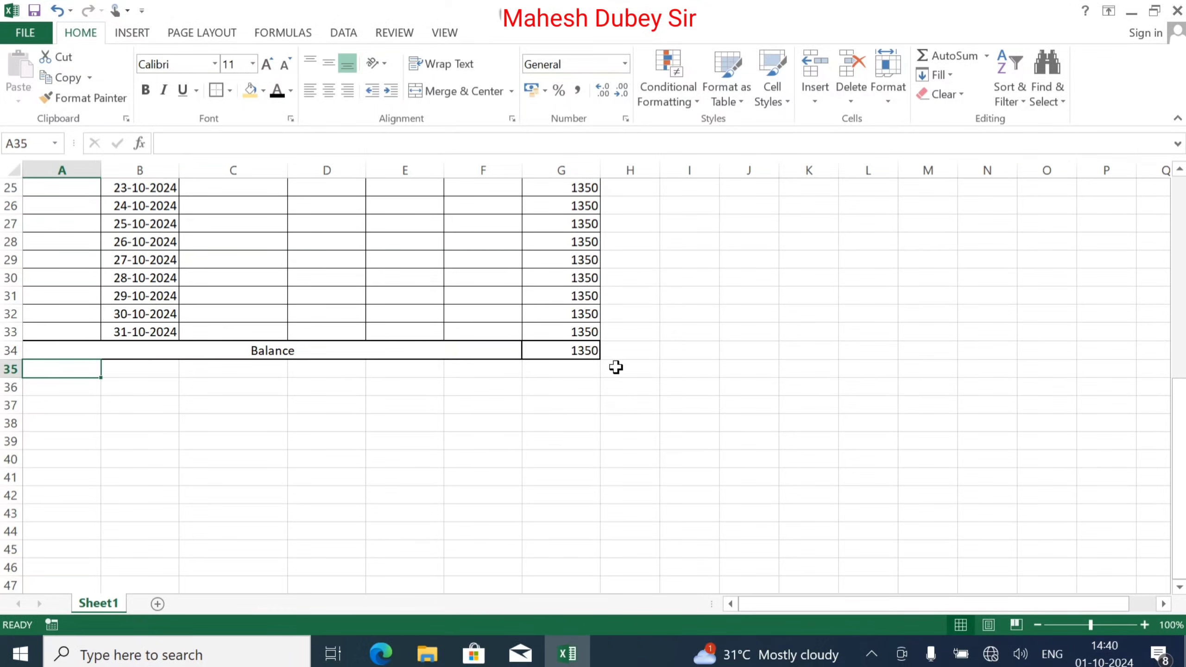
pyautogui.click(549, 349)
# - Increase the font size of the Balance row, A34:G34, to 12
pyautogui.scroll(3, 467, 379)
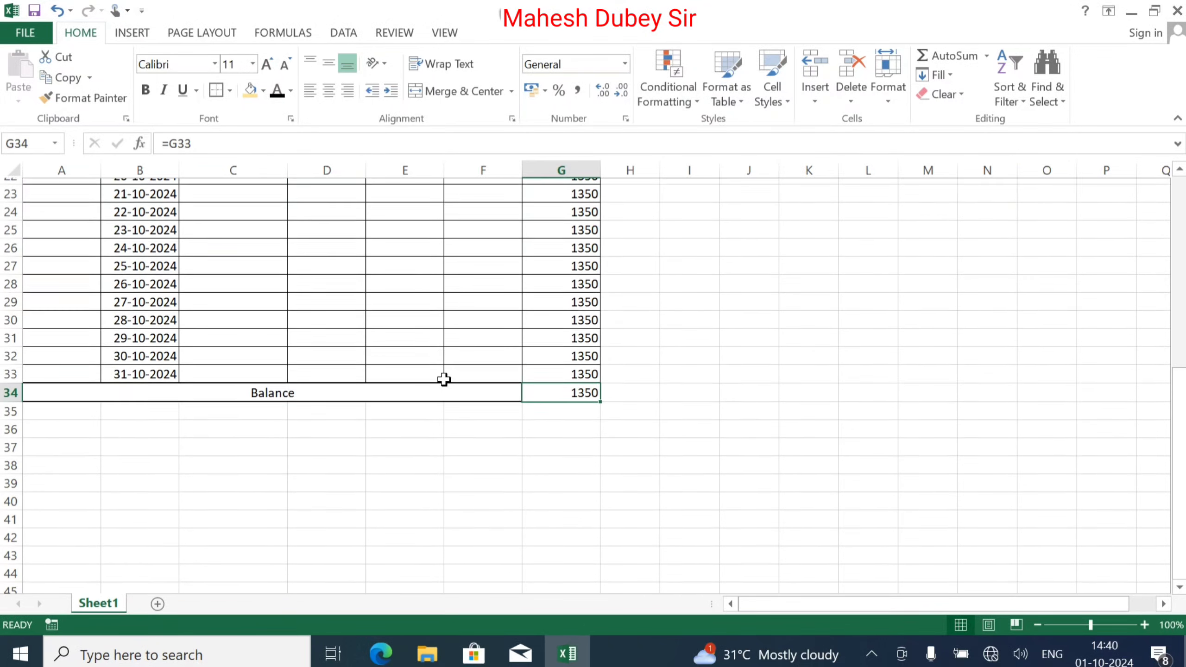
pyautogui.moveTo(411, 514); pyautogui.dragTo(570, 511)
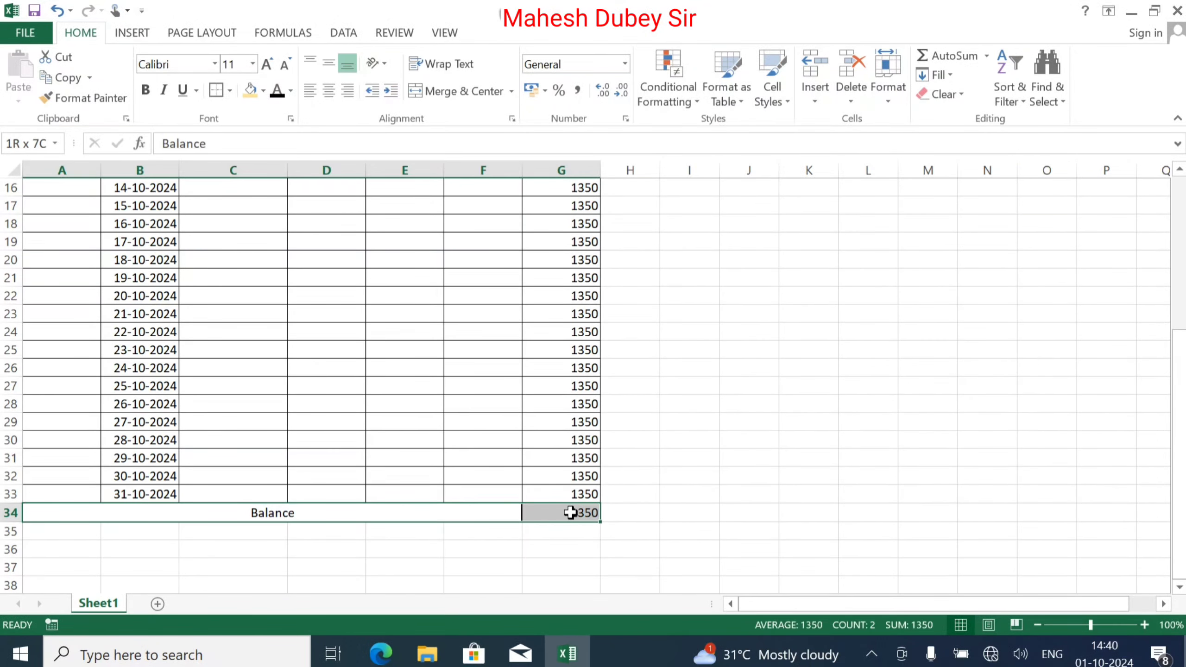
pyautogui.click(267, 62)
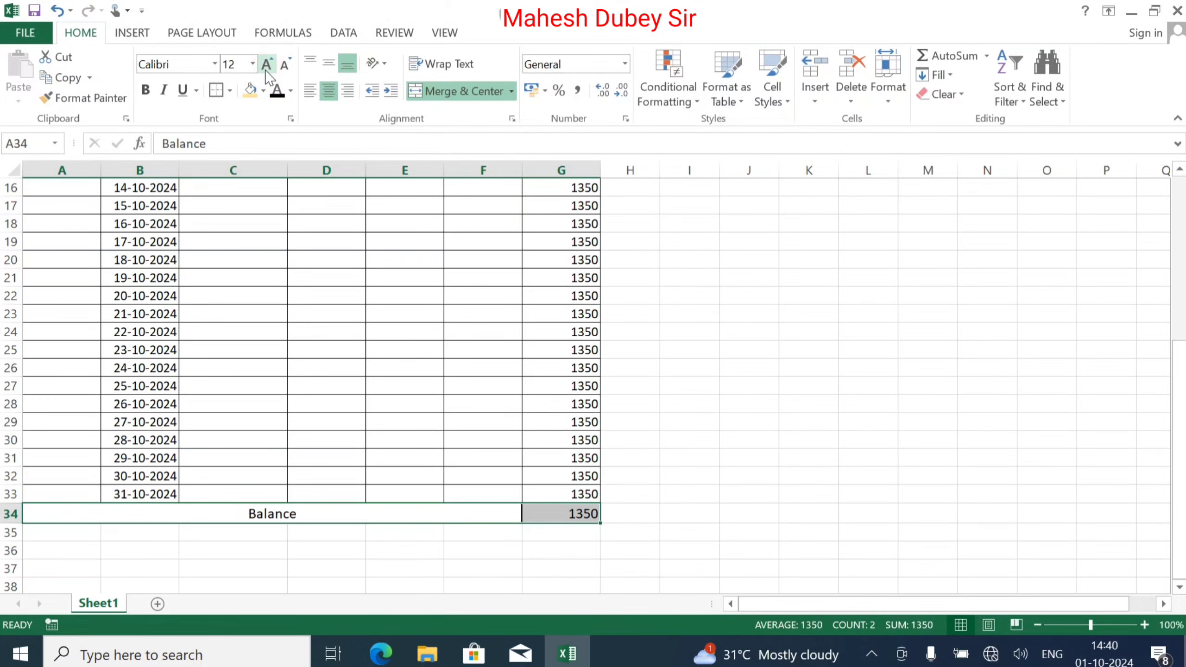
# - Enlarge the Balance row, A34:G34, to font size 14 and make it bold
pyautogui.click(268, 62)
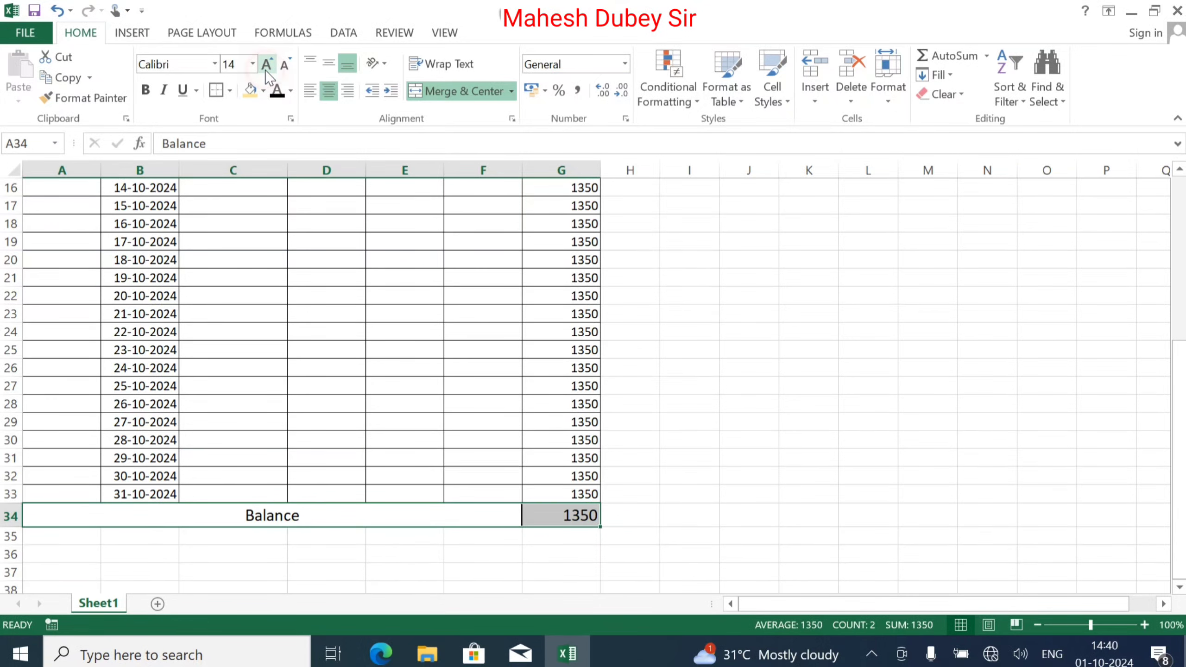
pyautogui.click(145, 89)
pyautogui.click(766, 496)
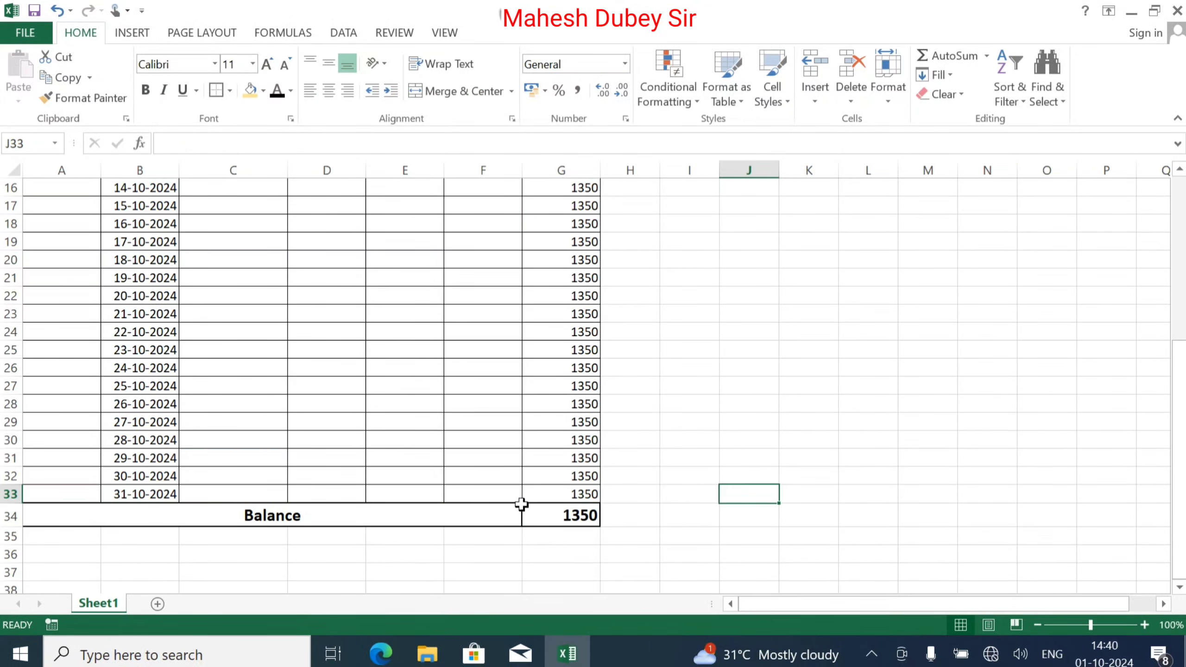
# - Check the Income and Expenses sheet in the print preview, zoomed in from the title to the Balance row, and return to the worksheet
pyautogui.scroll(3, 514, 492)
pyautogui.scroll(-2, 537, 506)
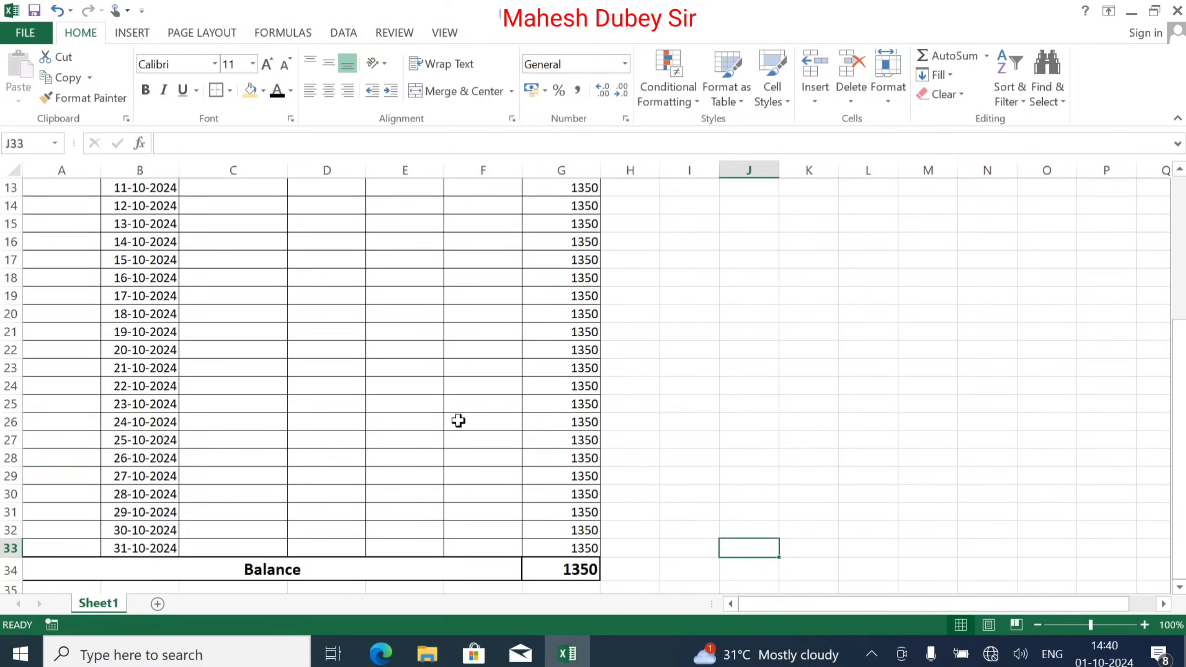
pyautogui.click(47, 34)
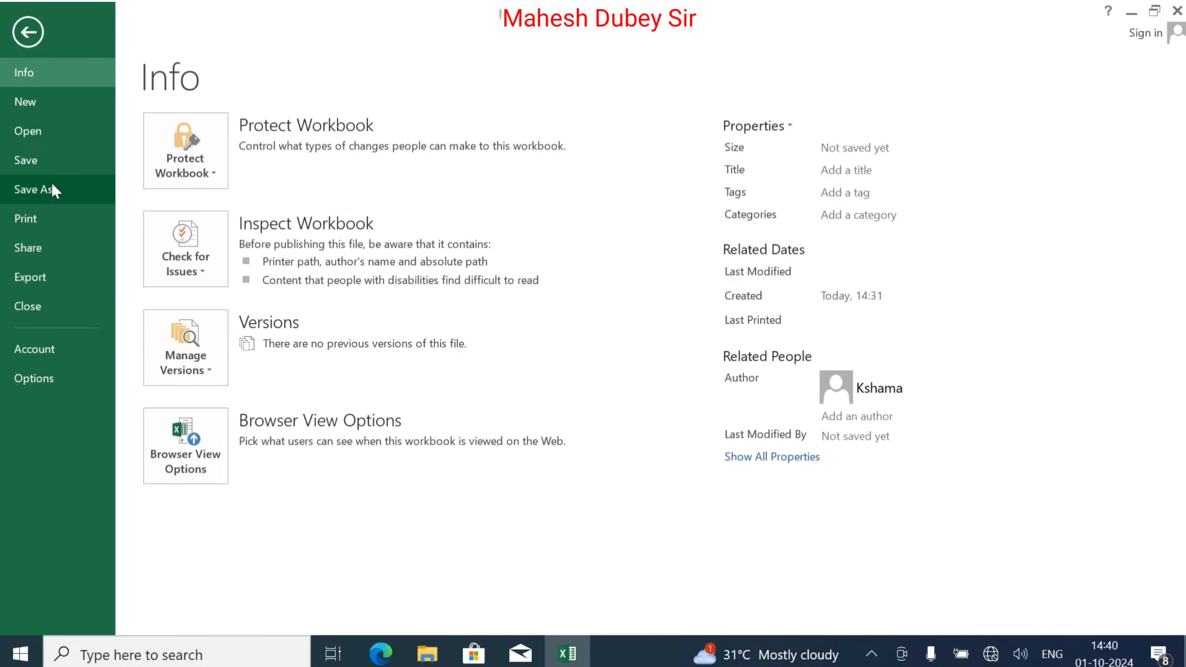
pyautogui.click(47, 217)
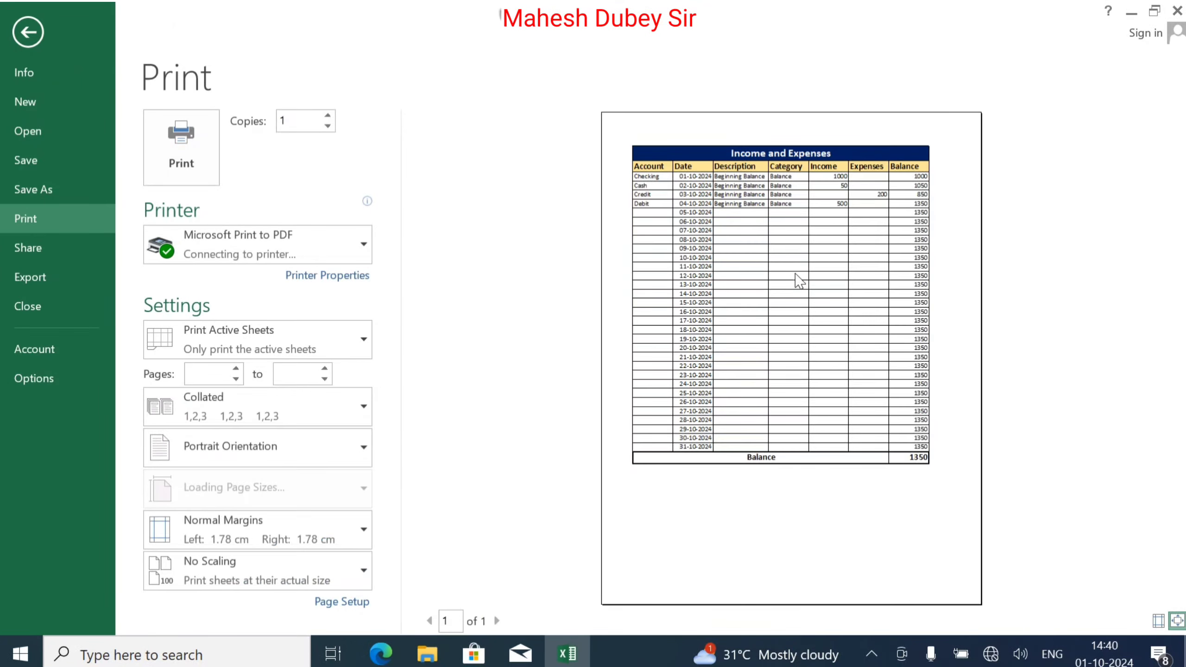
pyautogui.click(1177, 621)
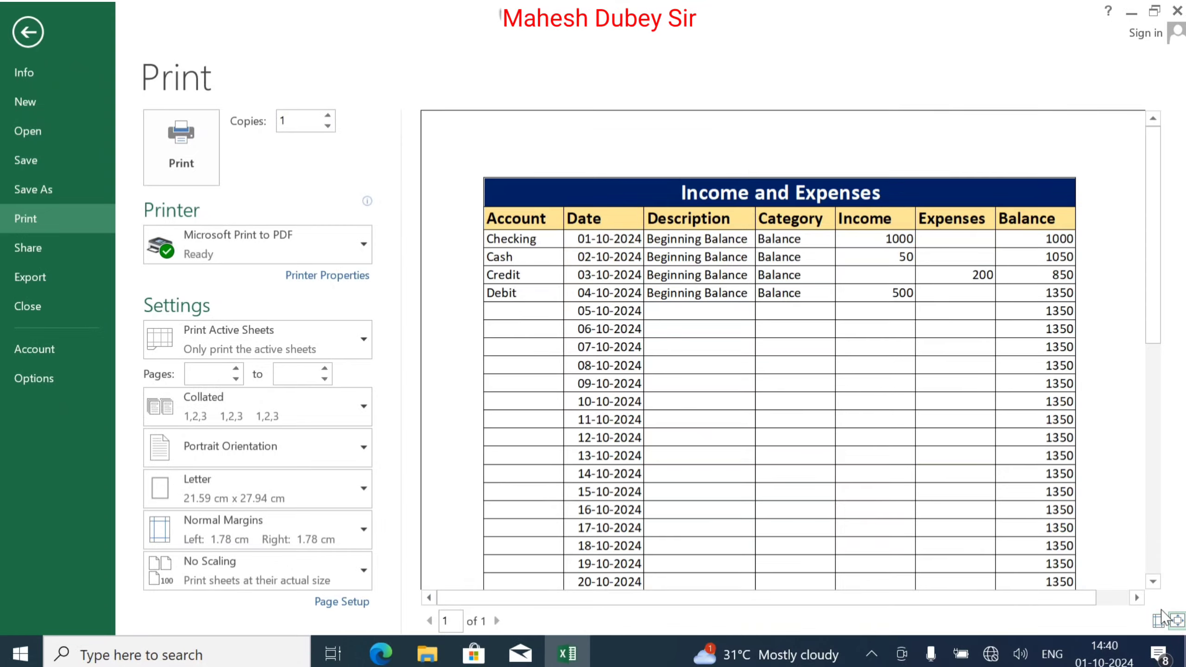
pyautogui.scroll(-10, 738, 239)
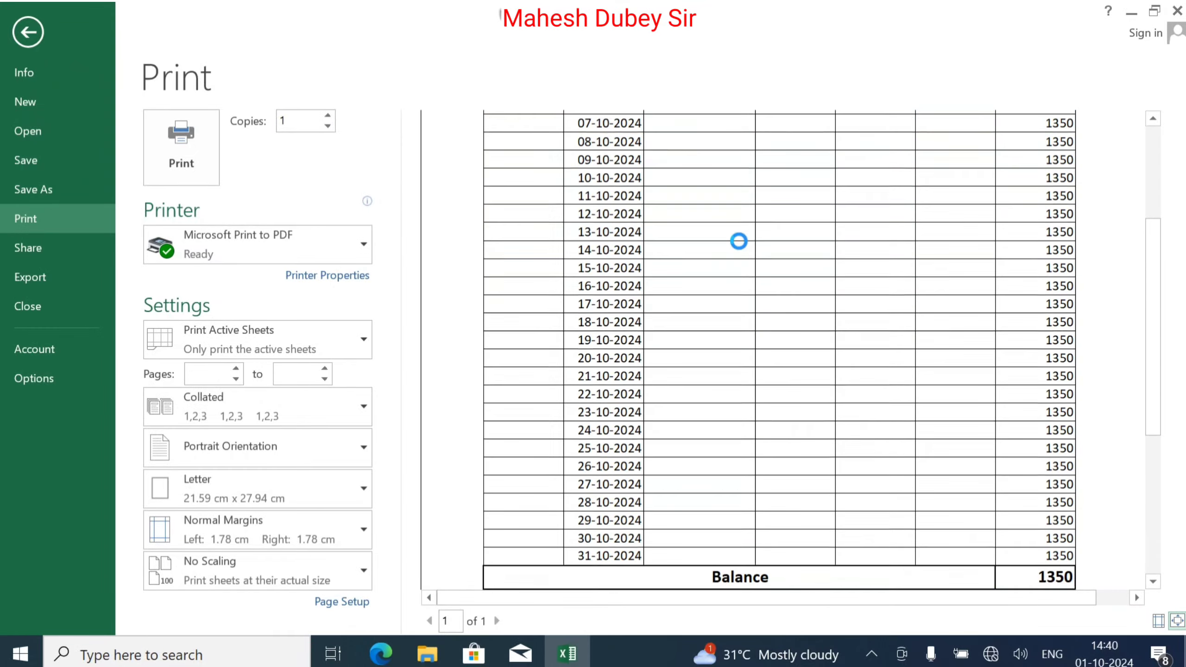
pyautogui.scroll(10, 738, 284)
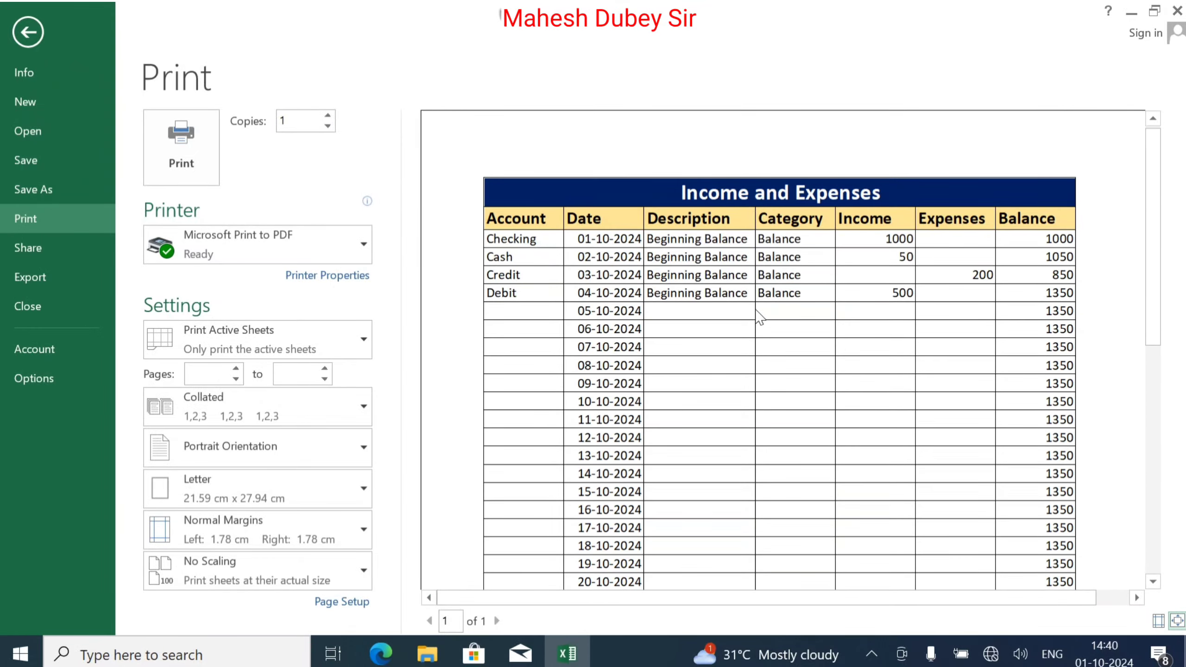
pyautogui.press('Escape')
pyautogui.scroll(4, 419, 321)
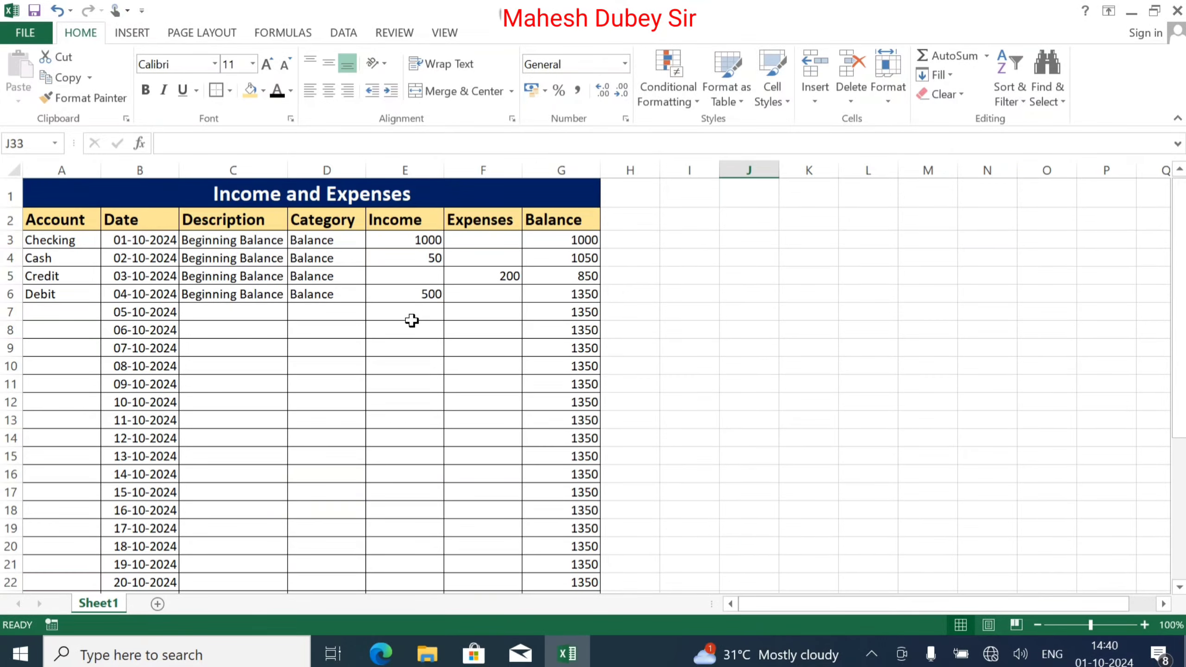